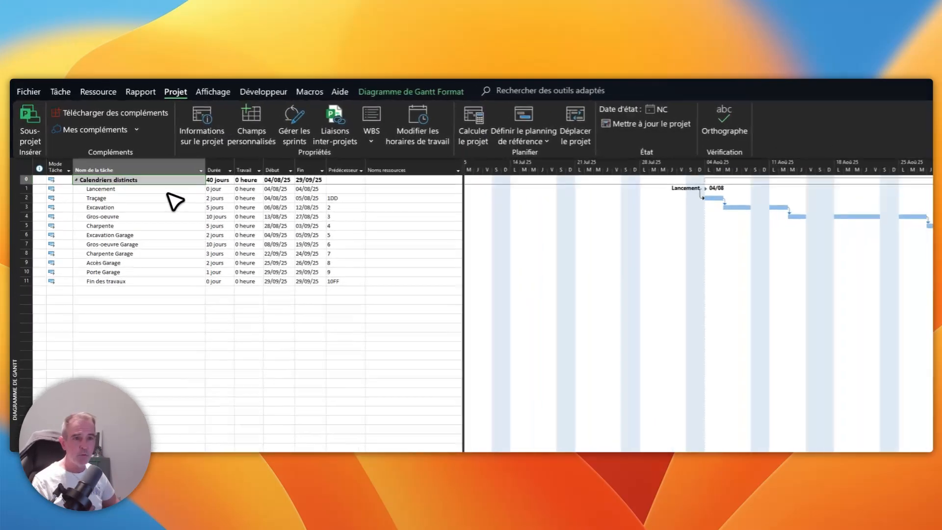
# Review the task list from Lancement through Charpente, the garage tasks and Fin des travaux
pyautogui.click(166, 188)
pyautogui.click(154, 198)
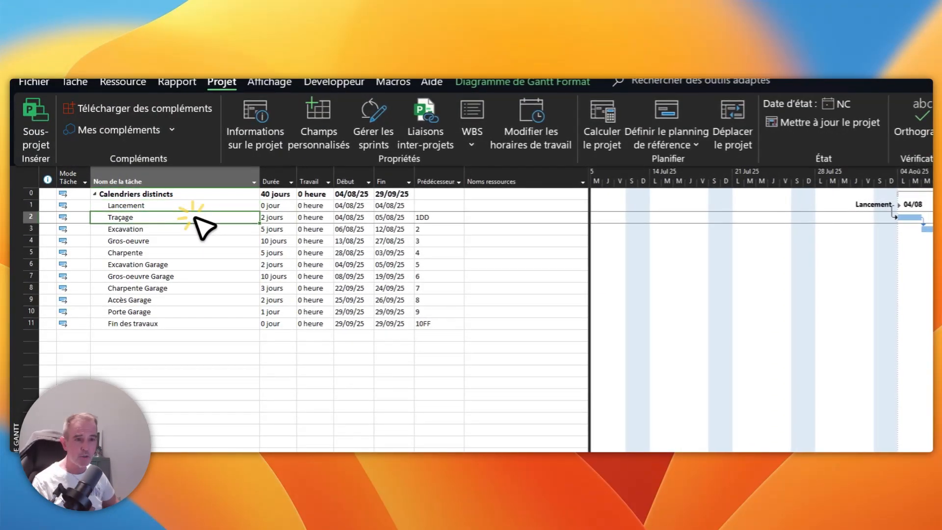
pyautogui.moveTo(195, 217); pyautogui.dragTo(200, 255)
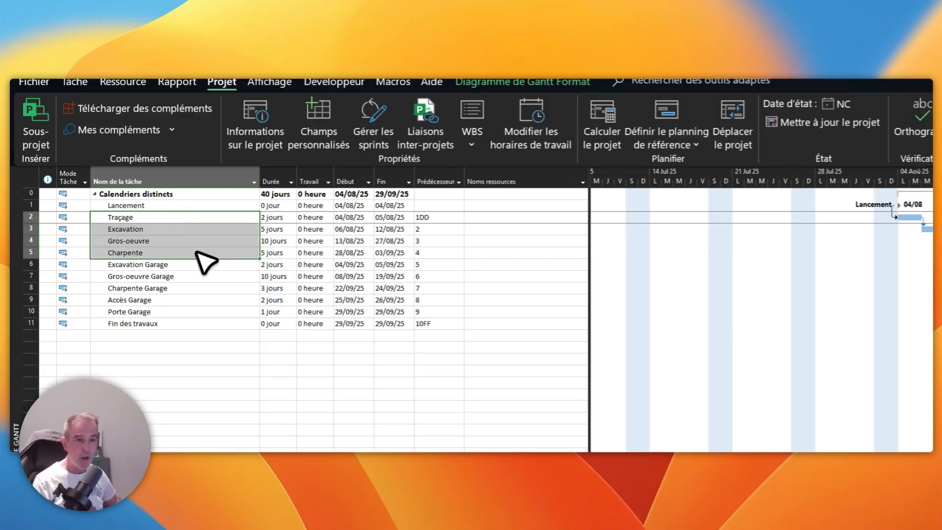
pyautogui.click(158, 217)
pyautogui.click(157, 229)
pyautogui.click(149, 241)
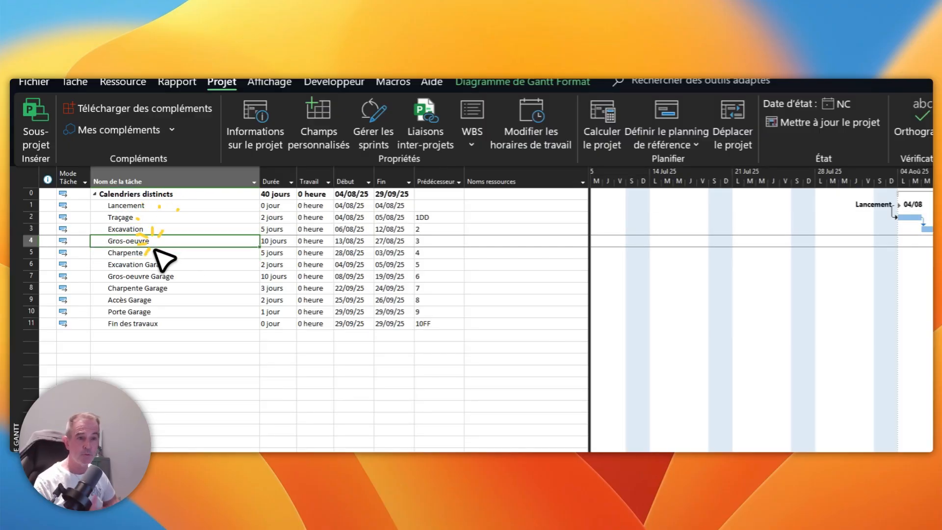
pyautogui.click(156, 252)
pyautogui.moveTo(191, 265); pyautogui.dragTo(188, 312)
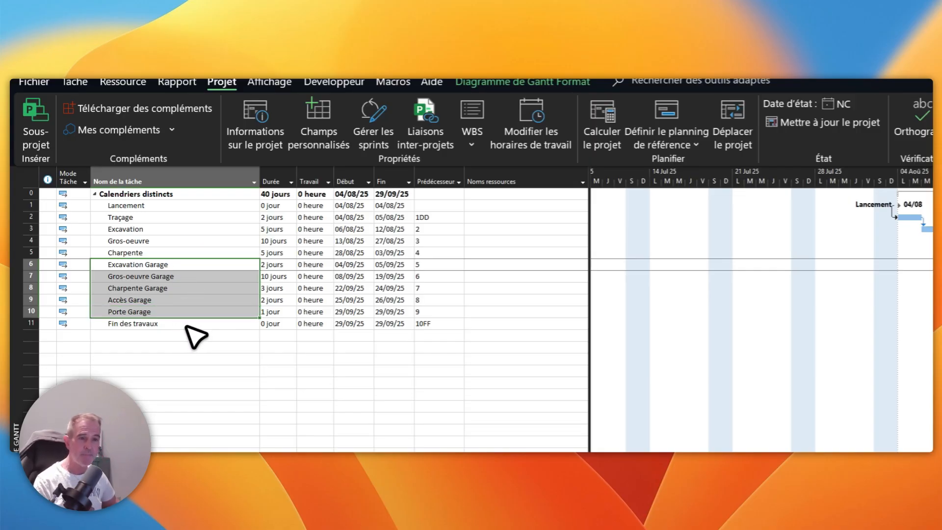
pyautogui.click(188, 324)
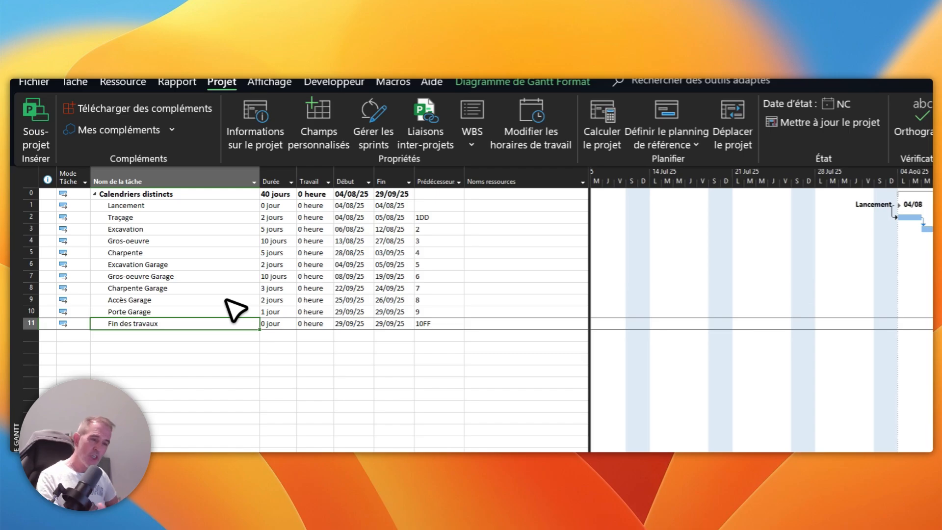
# Open the resource sheet and set the base calendar of the Monteur resource to Construction
pyautogui.click(861, 448)
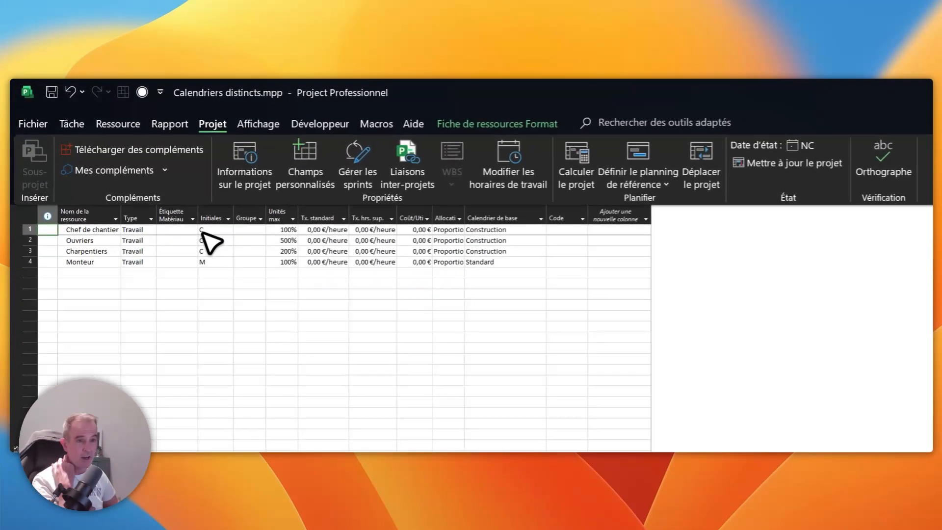
pyautogui.click(84, 240)
pyautogui.click(94, 251)
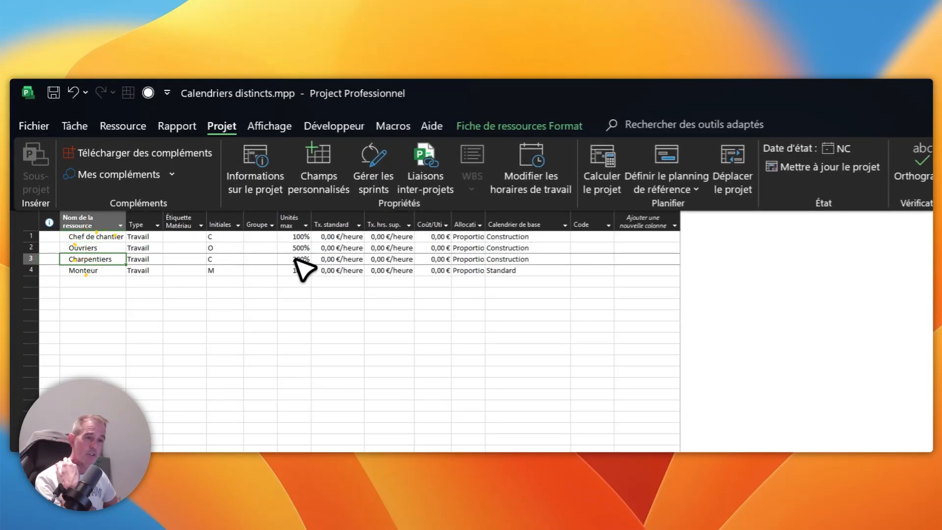
pyautogui.click(81, 271)
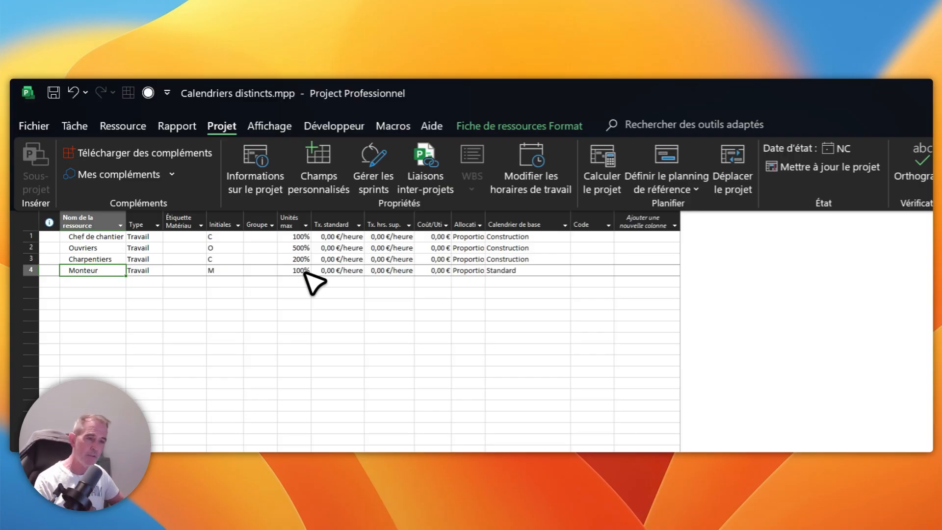
pyautogui.click(560, 270)
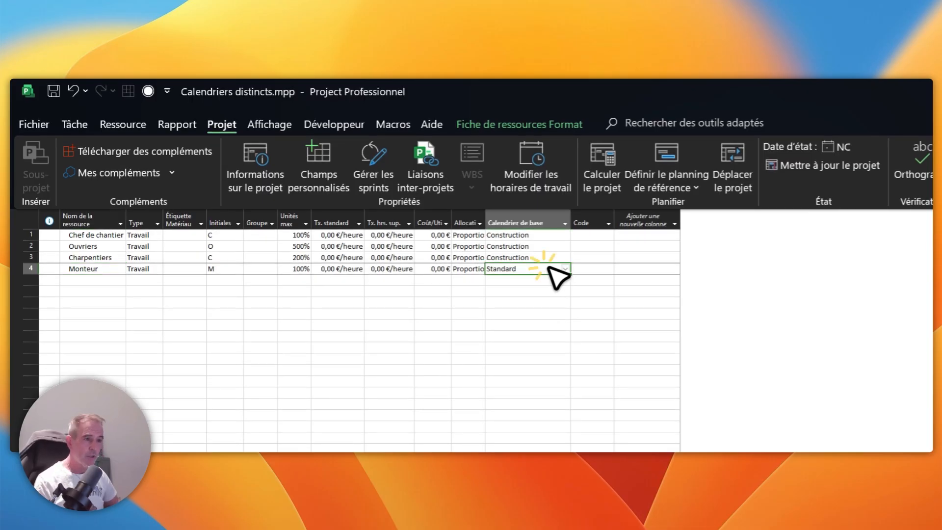
pyautogui.click(566, 270)
pyautogui.click(527, 298)
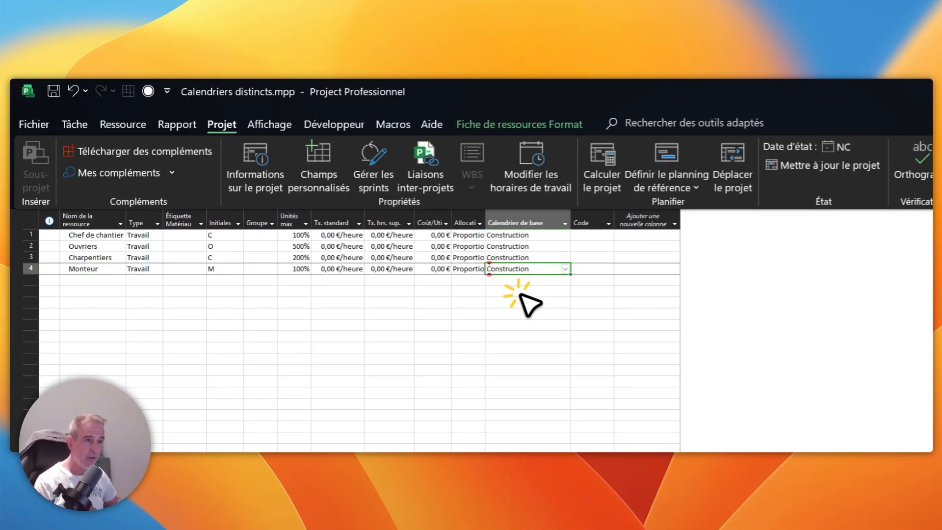
# Clear the base calendar of Chef de chantier and choose Construction for it again
pyautogui.moveTo(526, 235); pyautogui.dragTo(531, 270)
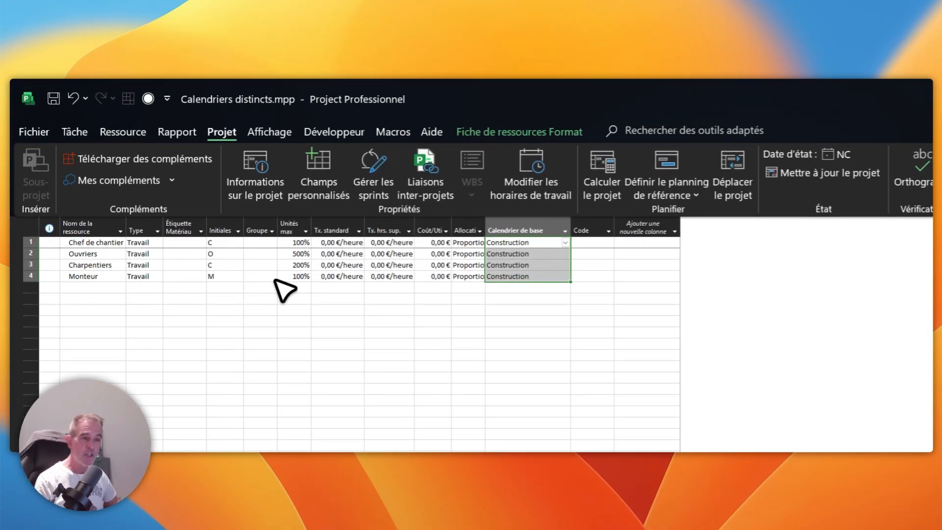
pyautogui.press('BackSpace')
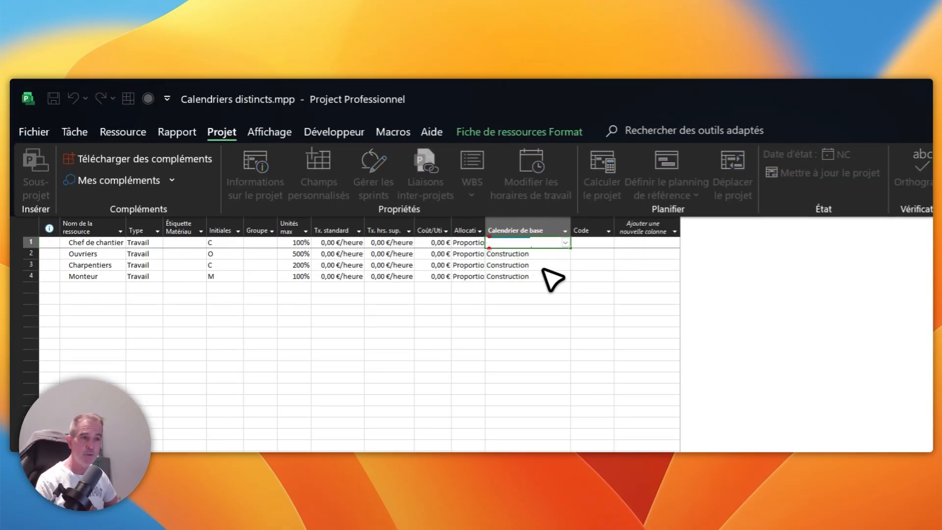
pyautogui.click(548, 243)
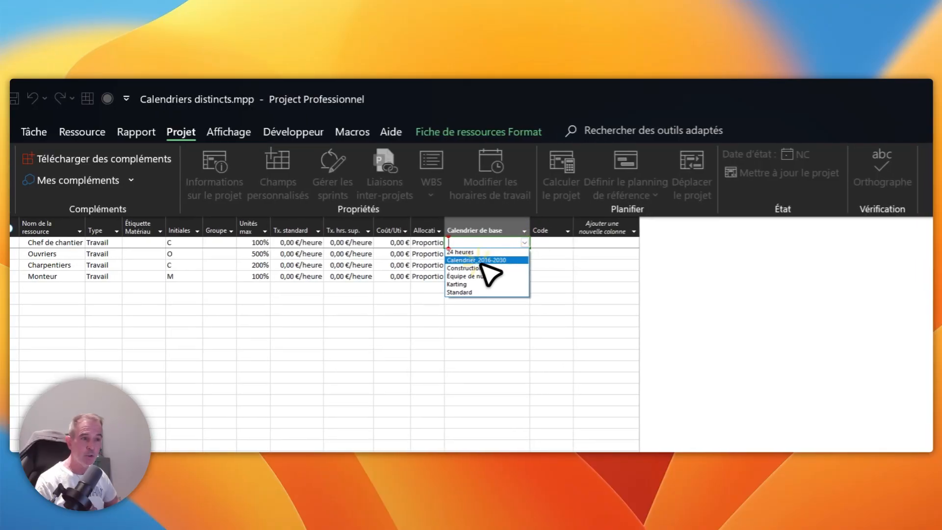
pyautogui.click(510, 273)
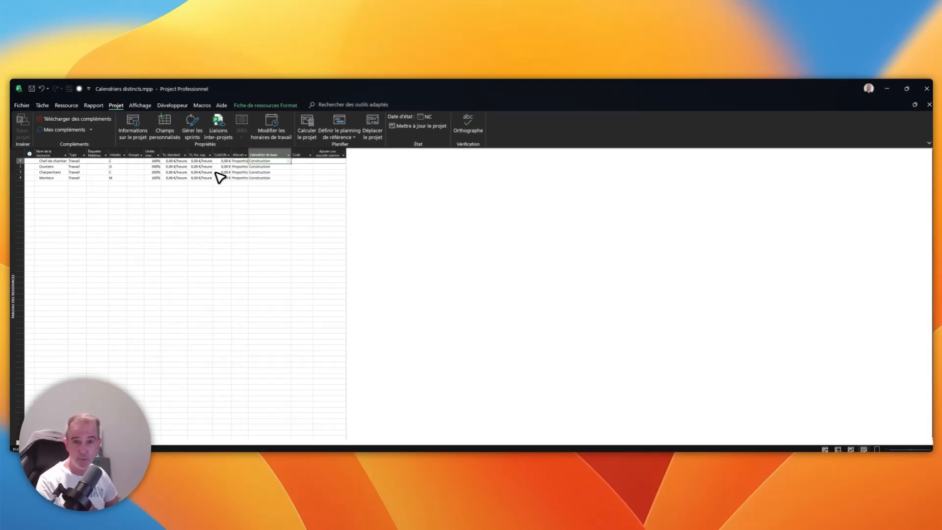
# Inspect the working times of the Chef de chantier resource calendar and close its settings
pyautogui.click(115, 105)
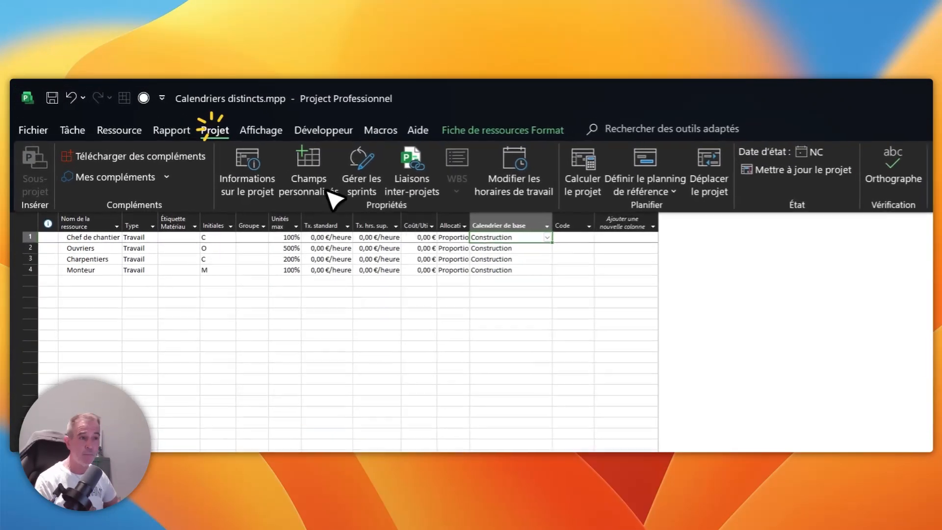
pyautogui.click(510, 173)
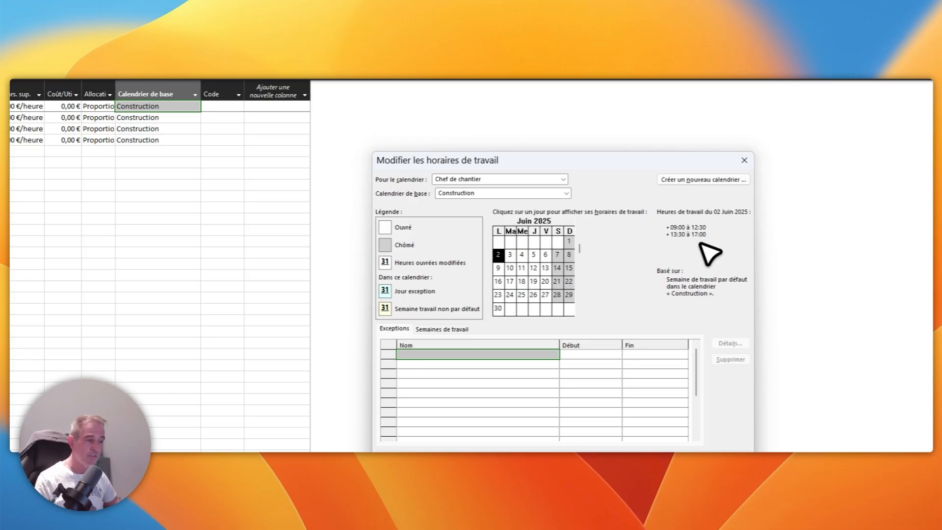
pyautogui.click(564, 360)
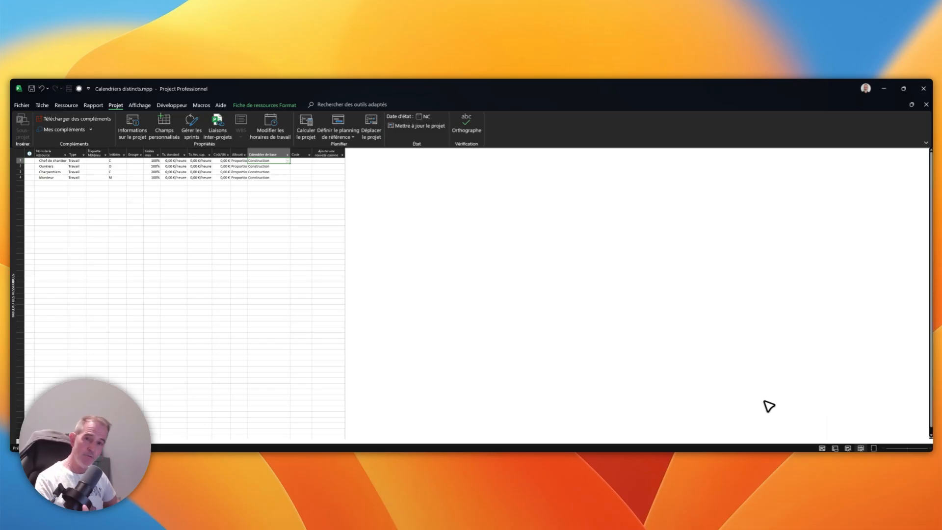
# Return to the Gantt chart and open the work weeks of the Construction project calendar
pyautogui.click(822, 448)
pyautogui.click(271, 127)
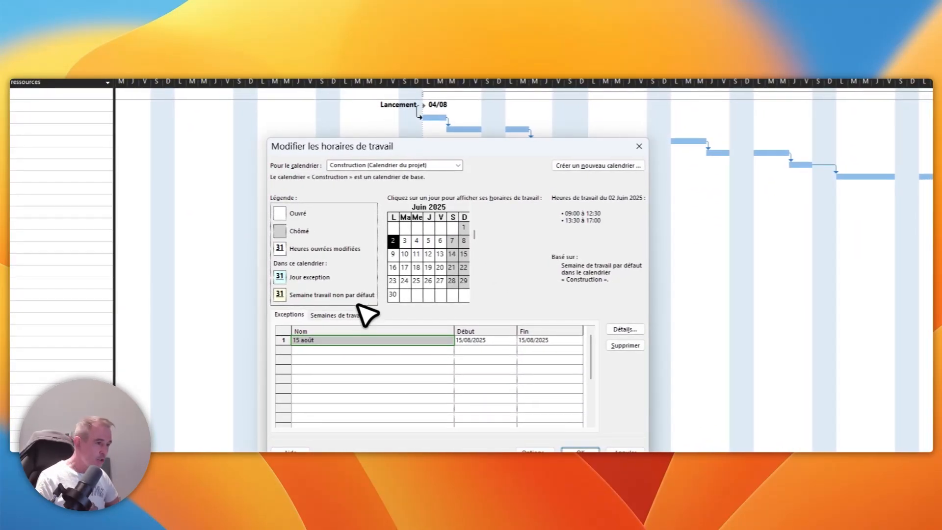
pyautogui.click(636, 400)
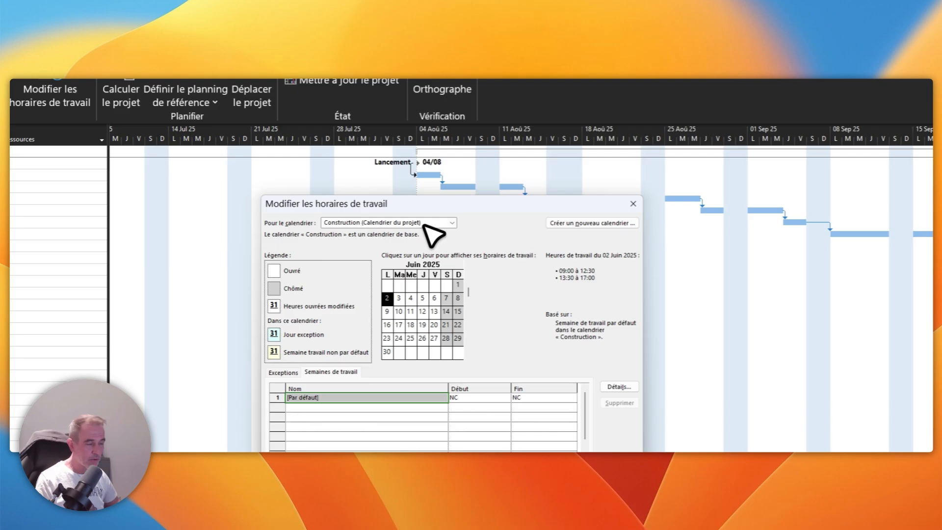
# Create a new base calendar named "Construction Ma à Je" as a copy of the Construction calendar
pyautogui.click(592, 223)
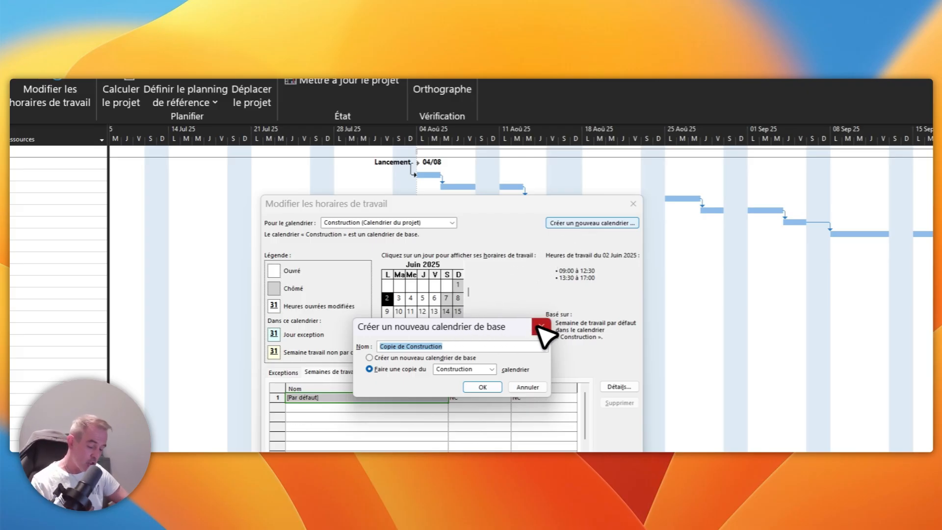
pyautogui.write('Cons')
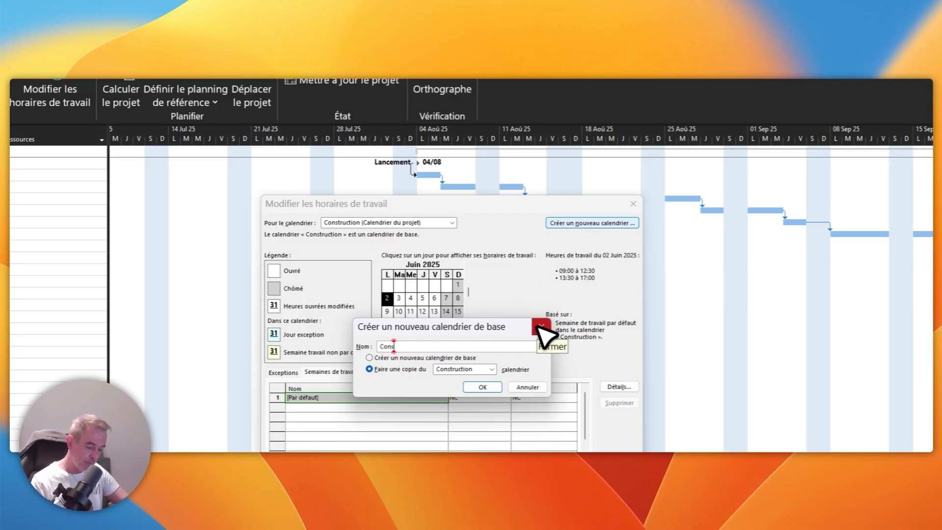
pyautogui.write('truction Ma à')
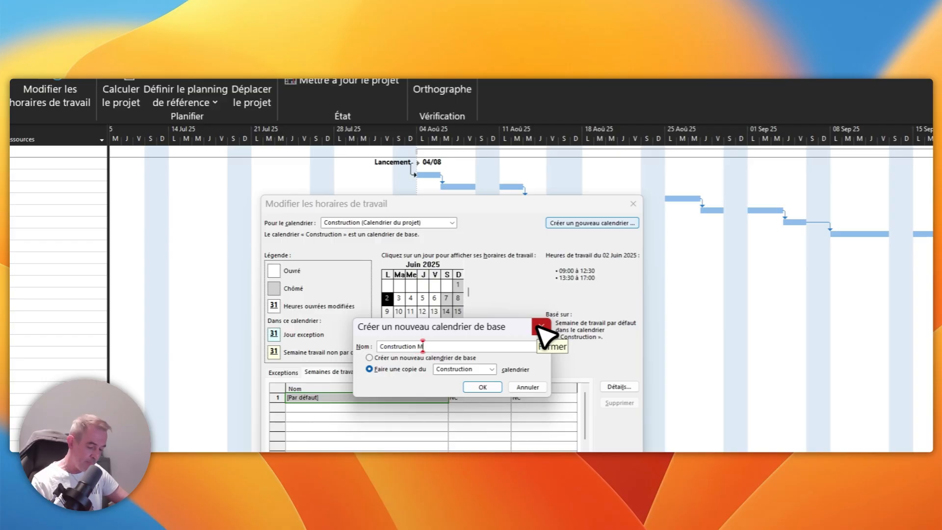
pyautogui.write(' Je')
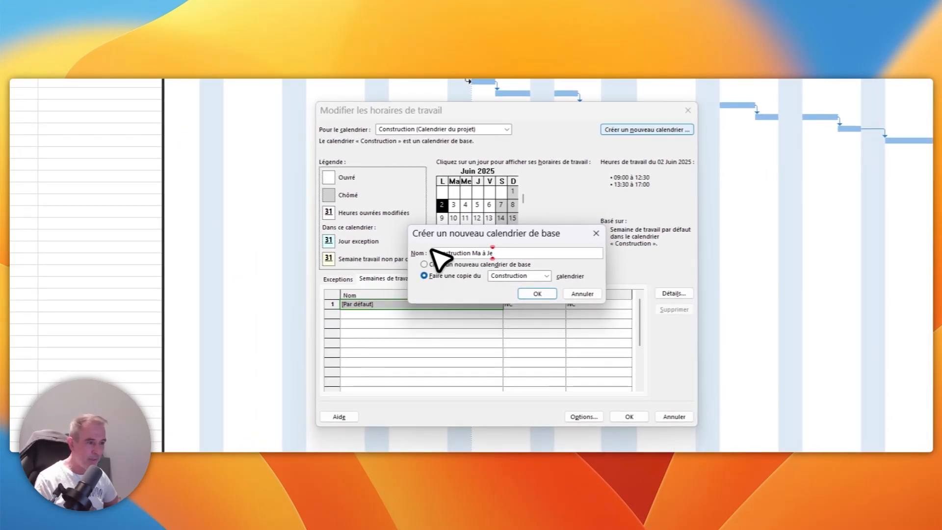
pyautogui.moveTo(511, 253); pyautogui.dragTo(422, 252)
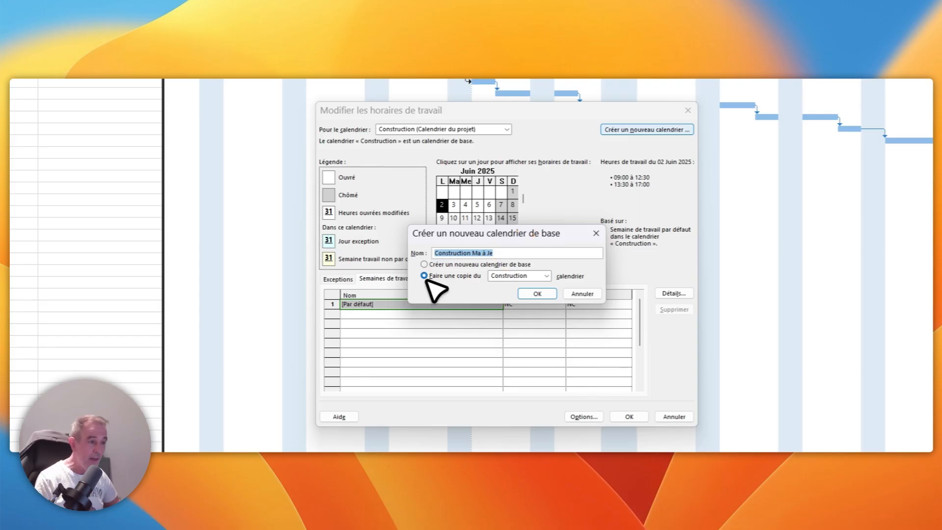
pyautogui.click(546, 275)
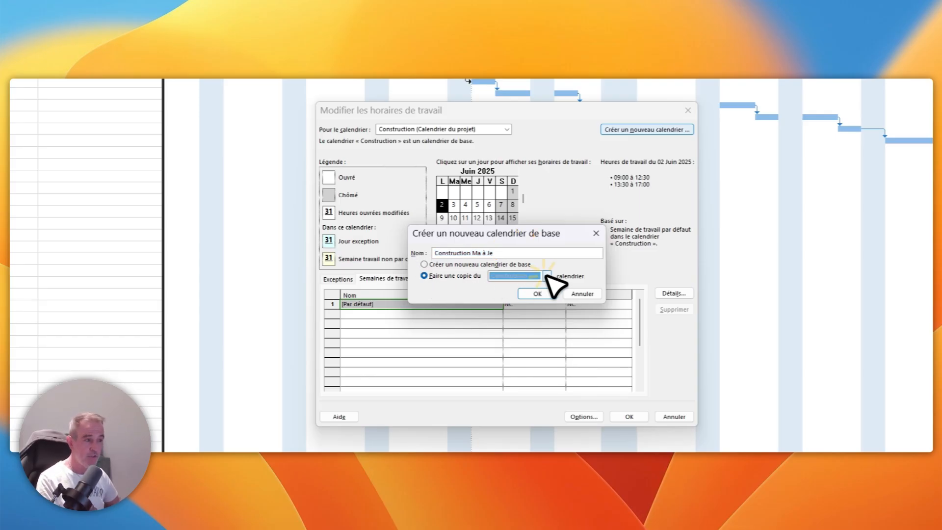
pyautogui.click(530, 302)
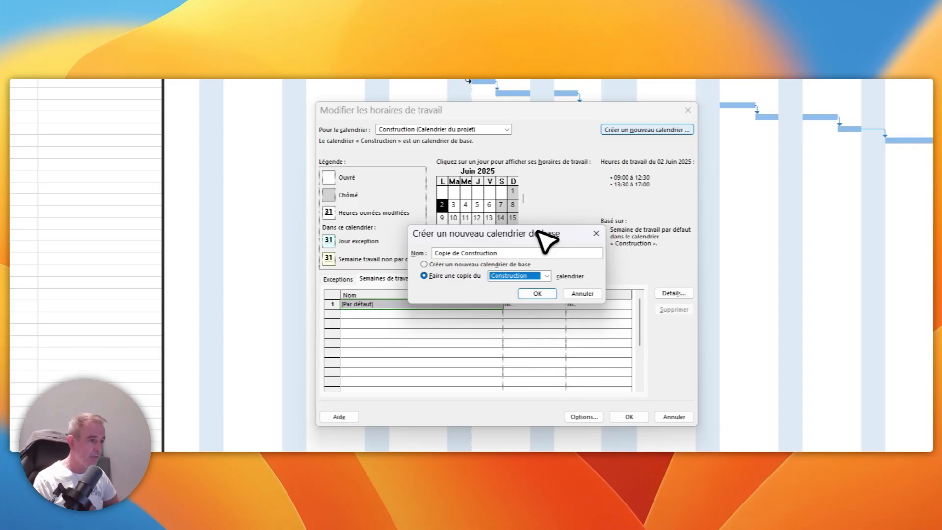
pyautogui.moveTo(511, 252); pyautogui.dragTo(331, 227)
pyautogui.write('Construction')
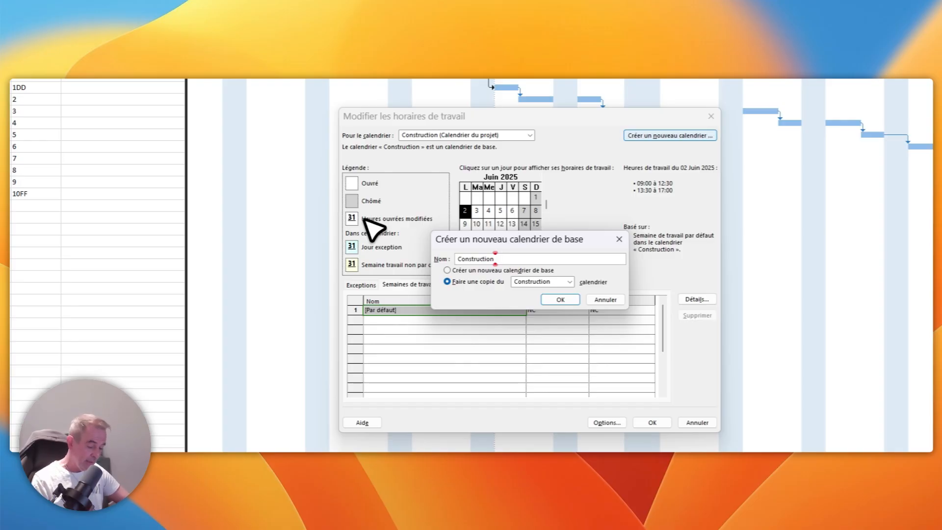
pyautogui.write(' Mai à Je')
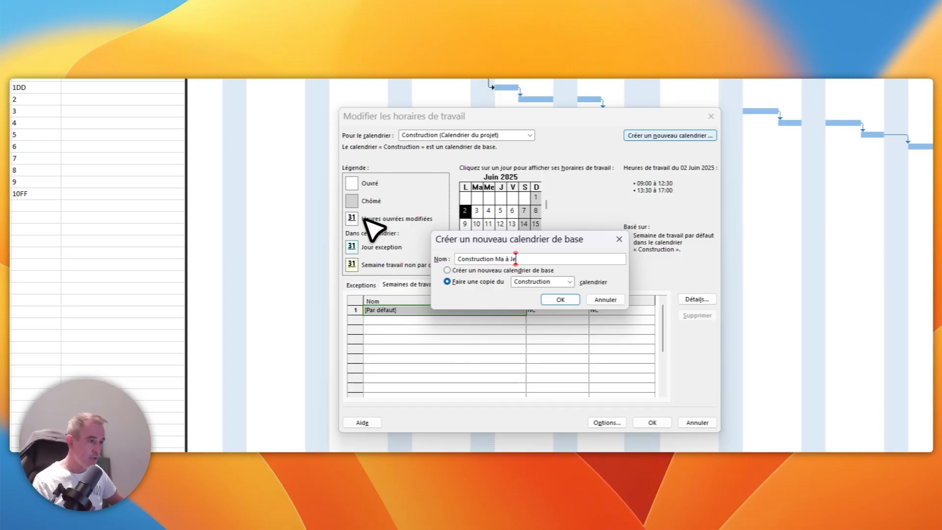
pyautogui.click(569, 302)
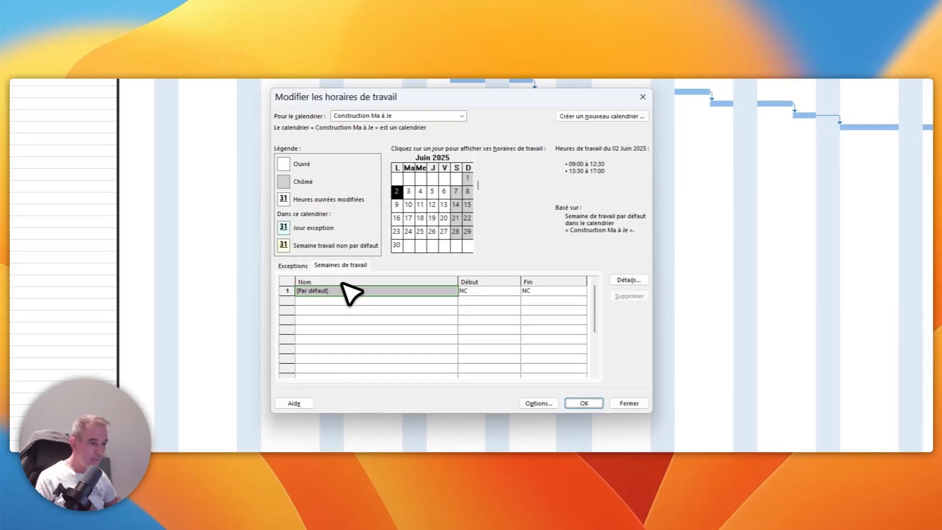
# Define Lundi and Vendredi as non-working days in the default work week of the Construction Ma à Je calendar
pyautogui.click(341, 265)
pyautogui.click(320, 289)
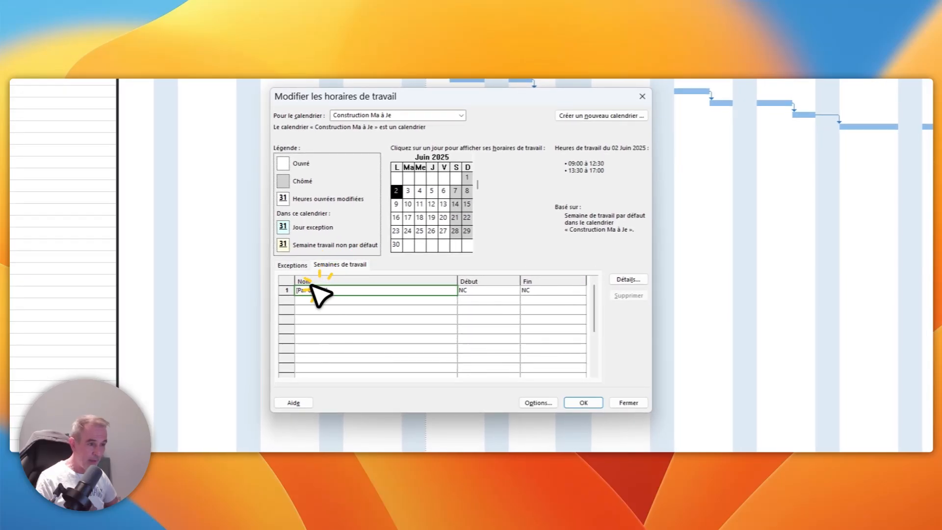
pyautogui.click(628, 279)
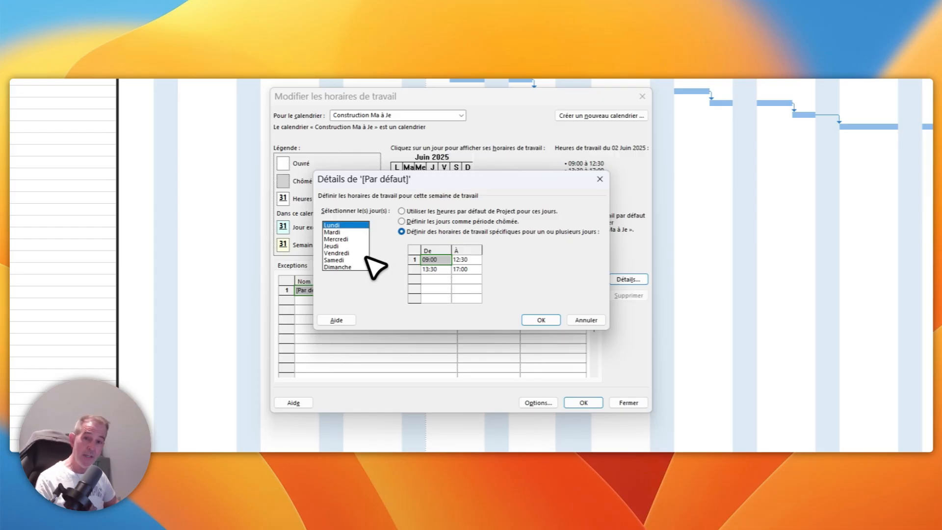
pyautogui.click(431, 221)
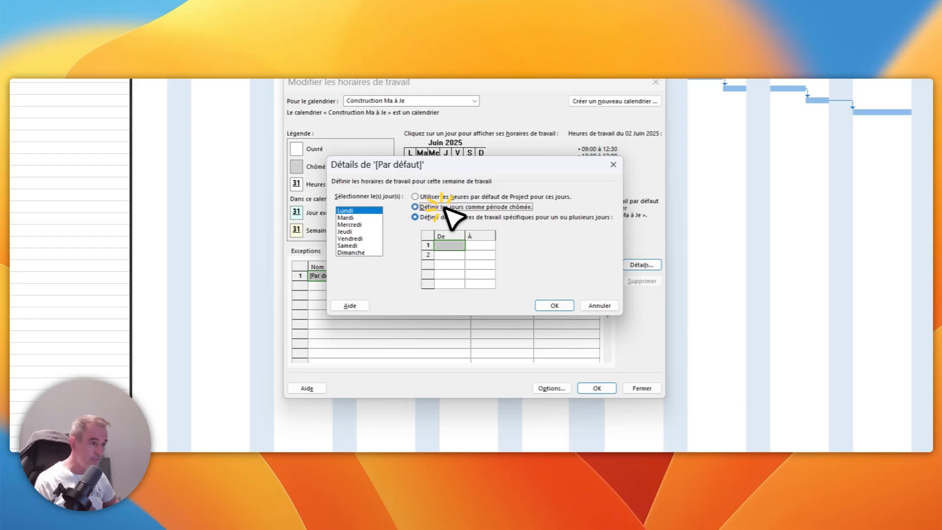
pyautogui.click(350, 239)
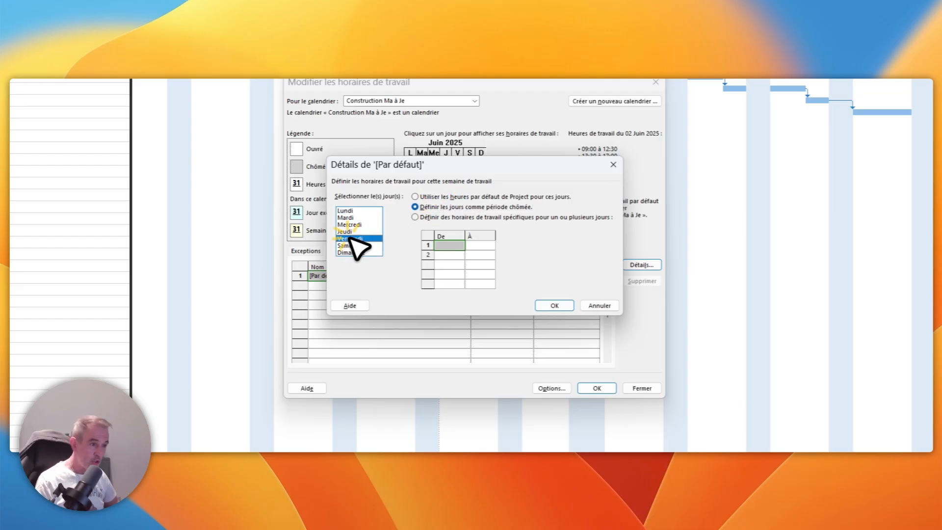
pyautogui.click(426, 206)
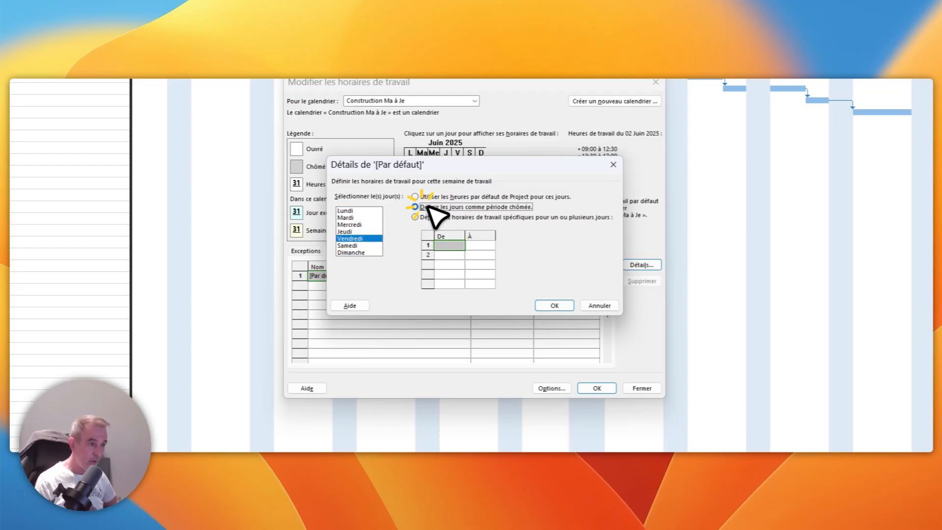
# Check the hours of Dimanche, Samedi, Mardi and Jeudi in the default work week and save the Construction Ma à Je calendar
pyautogui.click(361, 252)
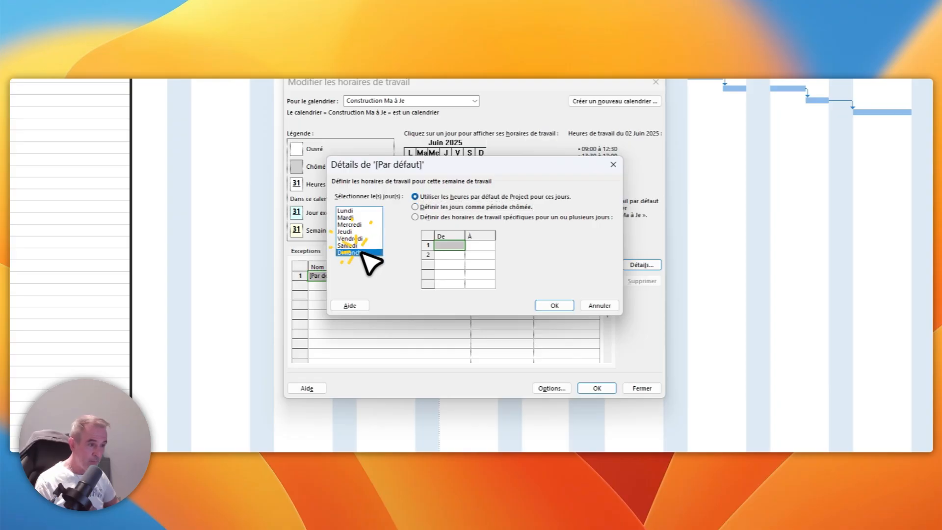
pyautogui.click(357, 245)
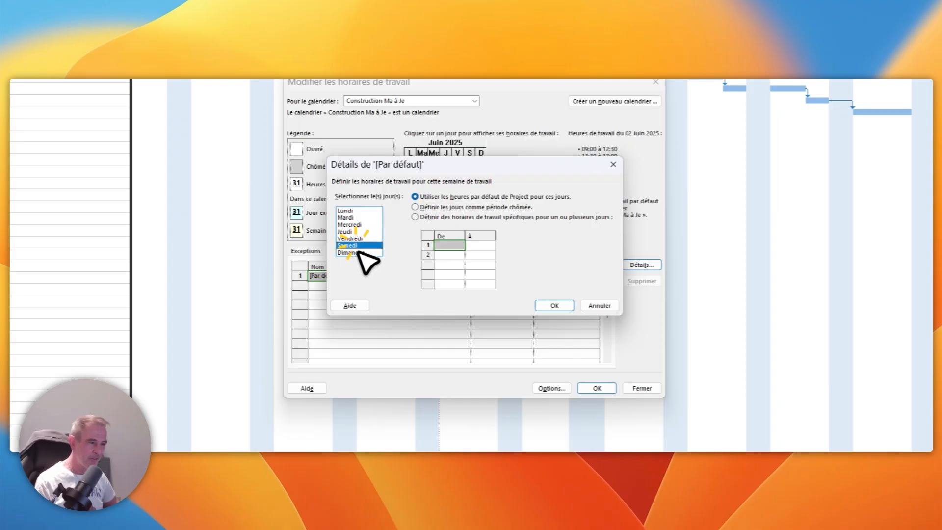
pyautogui.click(350, 218)
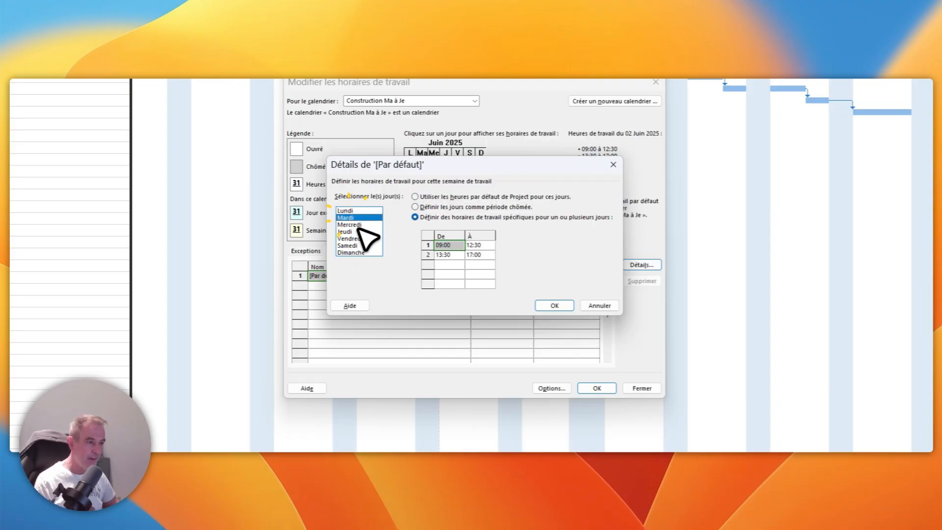
pyautogui.click(351, 232)
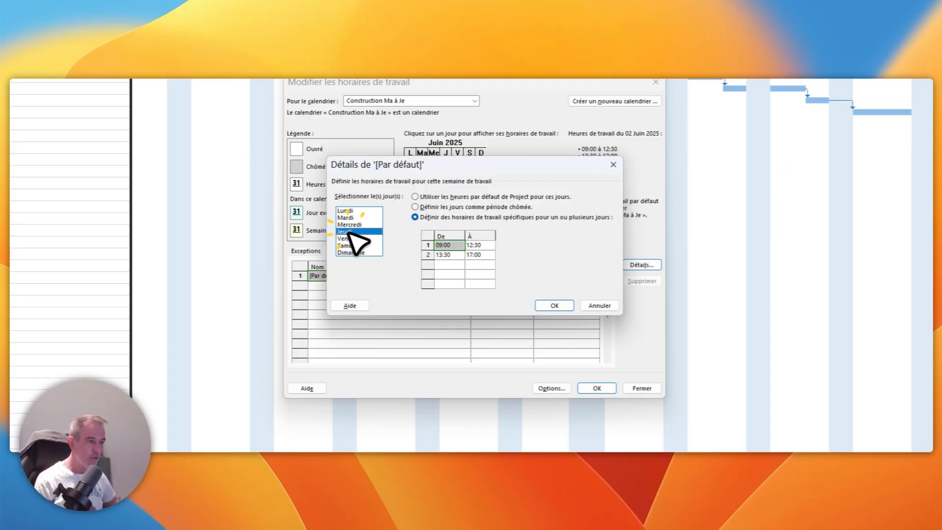
pyautogui.click(554, 305)
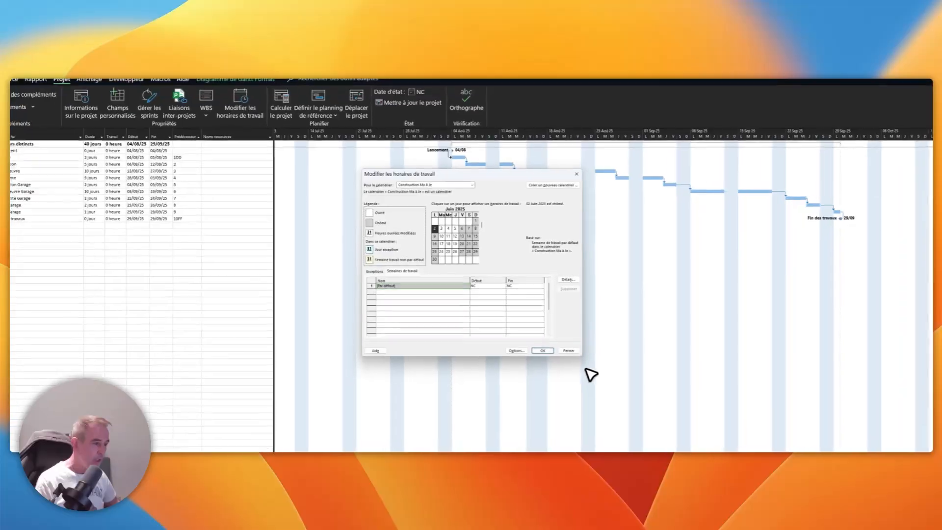
pyautogui.click(543, 350)
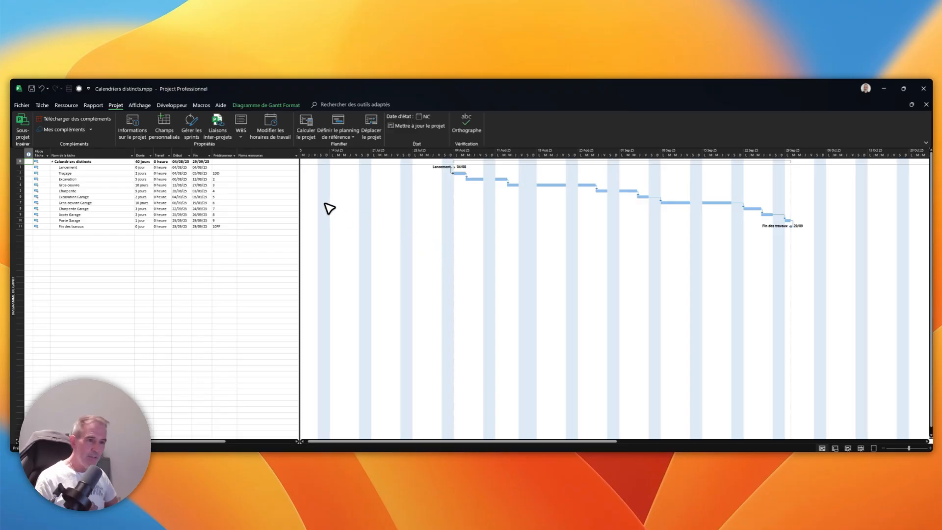
# In the resource sheet, set the base calendar of Monteur to Construction Ma à Je and return to the Gantt chart
pyautogui.click(861, 449)
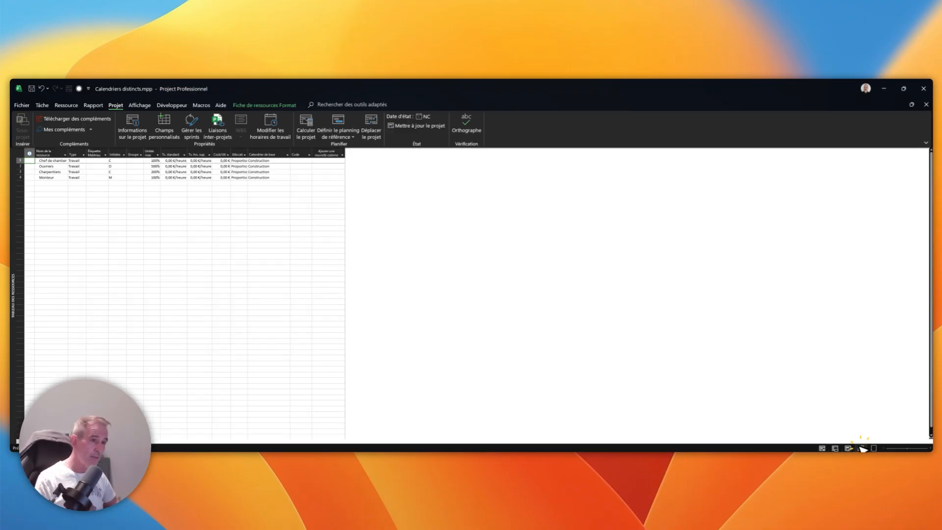
pyautogui.click(510, 275)
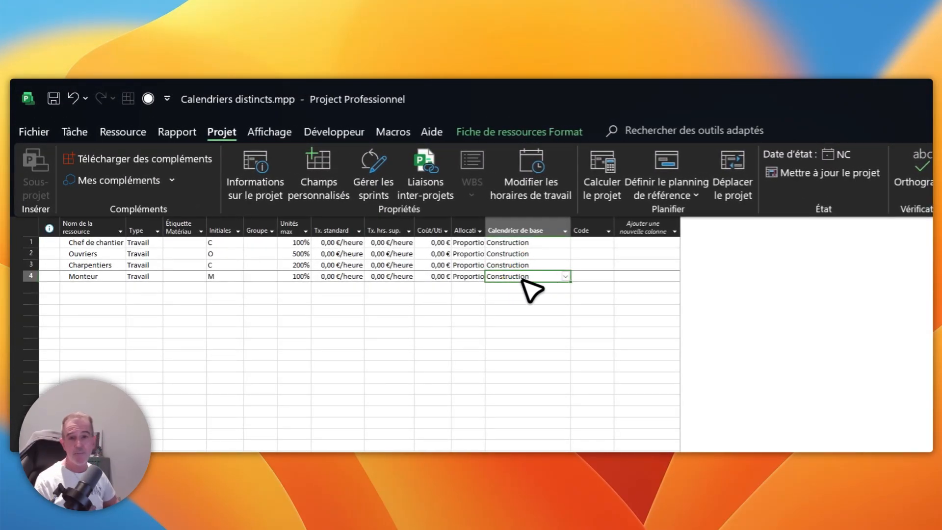
pyautogui.click(565, 276)
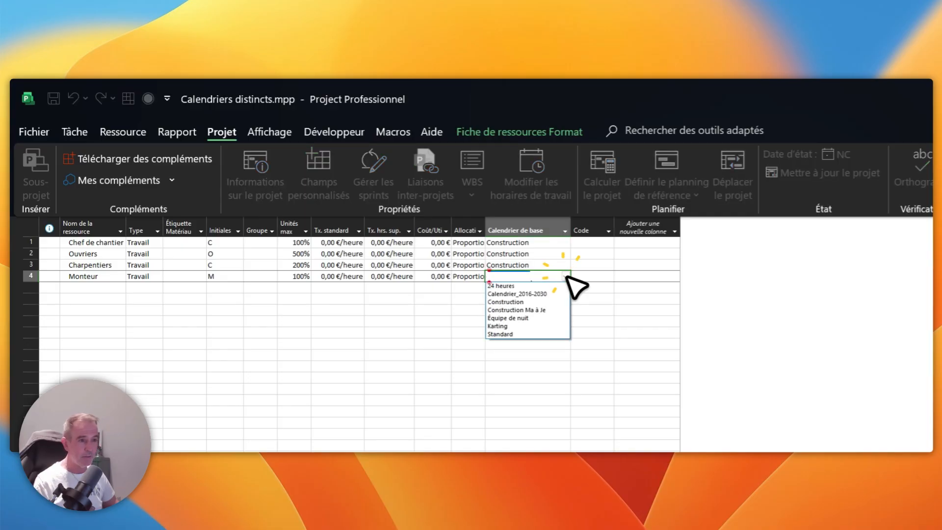
pyautogui.click(540, 310)
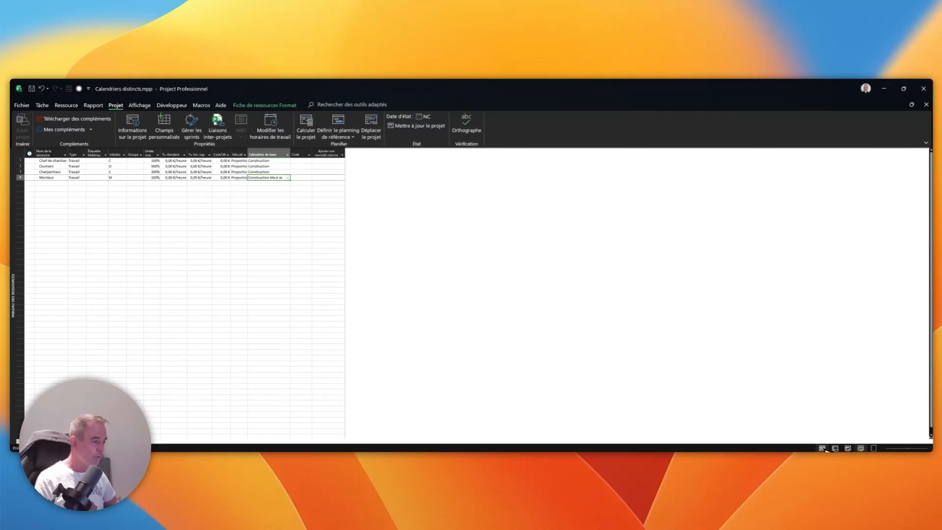
pyautogui.click(822, 448)
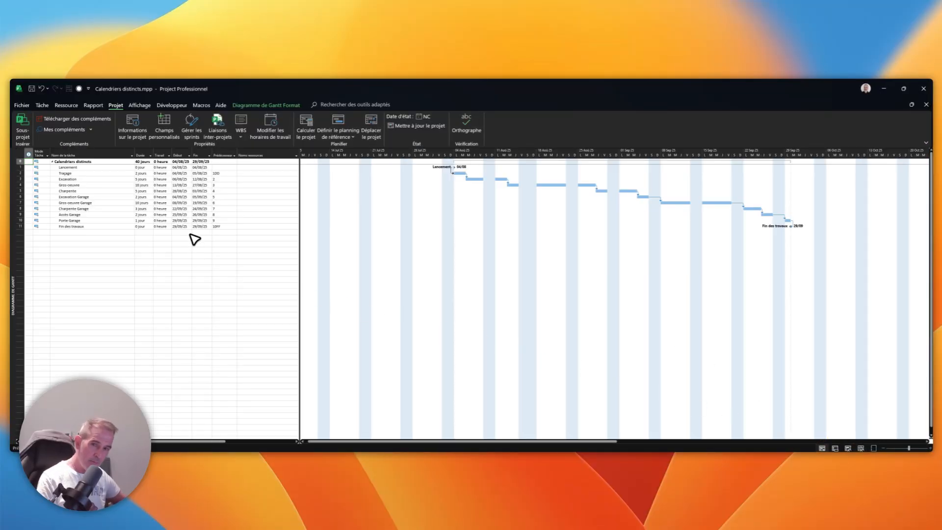
# Assign the Chef de chantier resource to the Gros-oeuvre Garage task
pyautogui.click(89, 202)
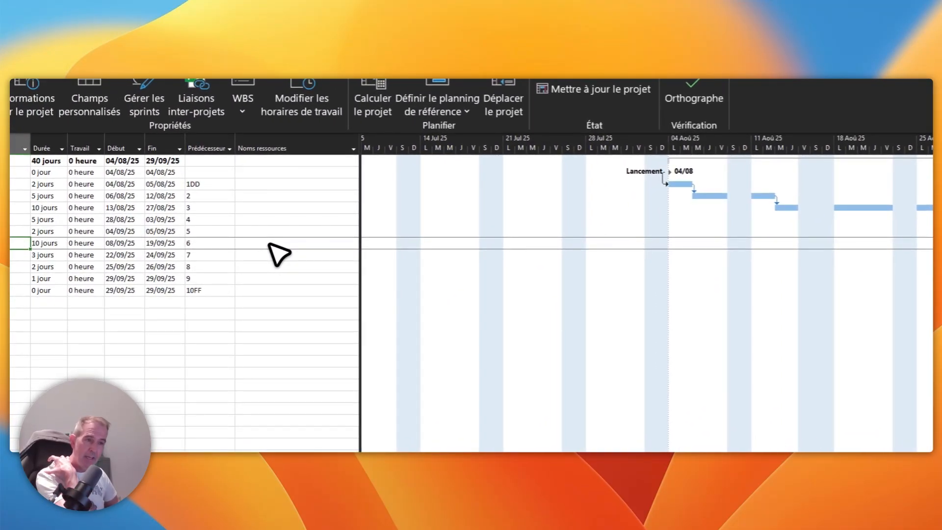
pyautogui.click(271, 244)
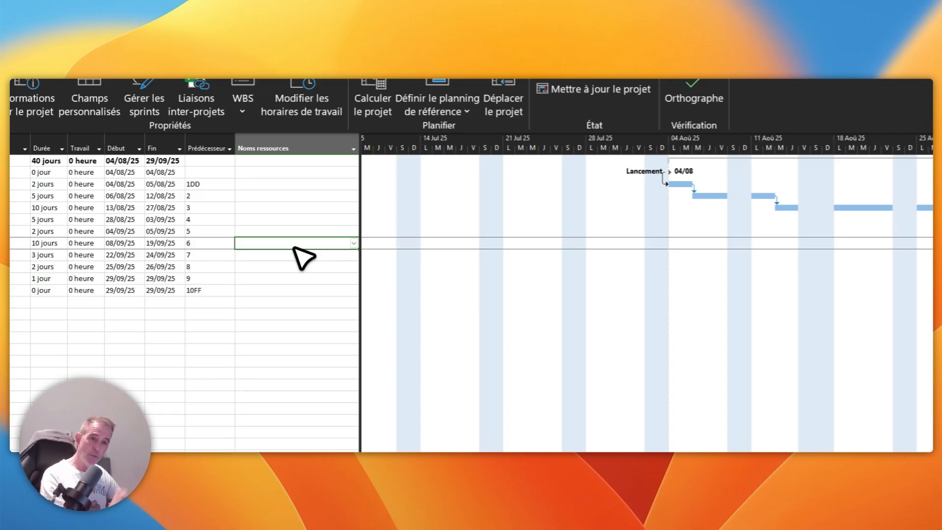
pyautogui.click(352, 243)
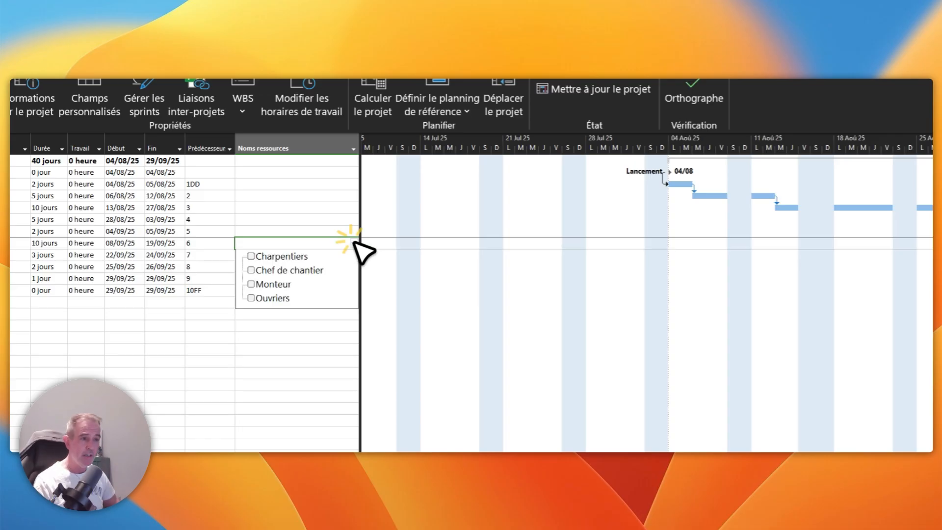
pyautogui.click(252, 271)
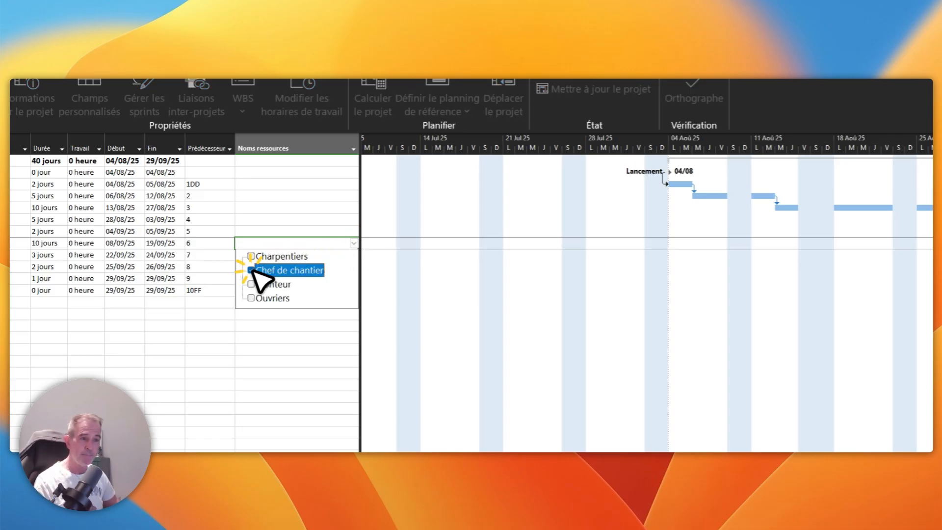
pyautogui.click(275, 242)
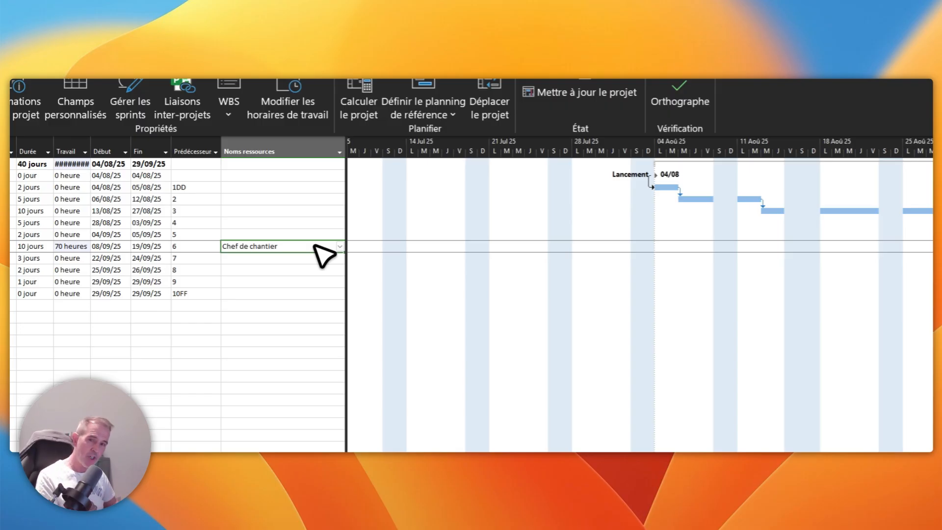
# Remove Chef de chantier from the Gros-oeuvre Garage task and check the task's start and finish dates and its bar
pyautogui.press('Delete')
pyautogui.click(314, 246)
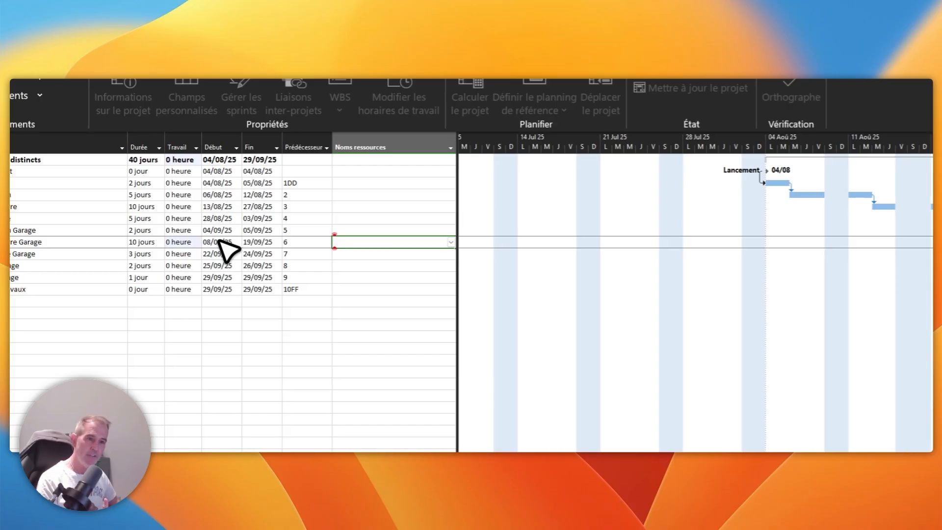
pyautogui.click(226, 245)
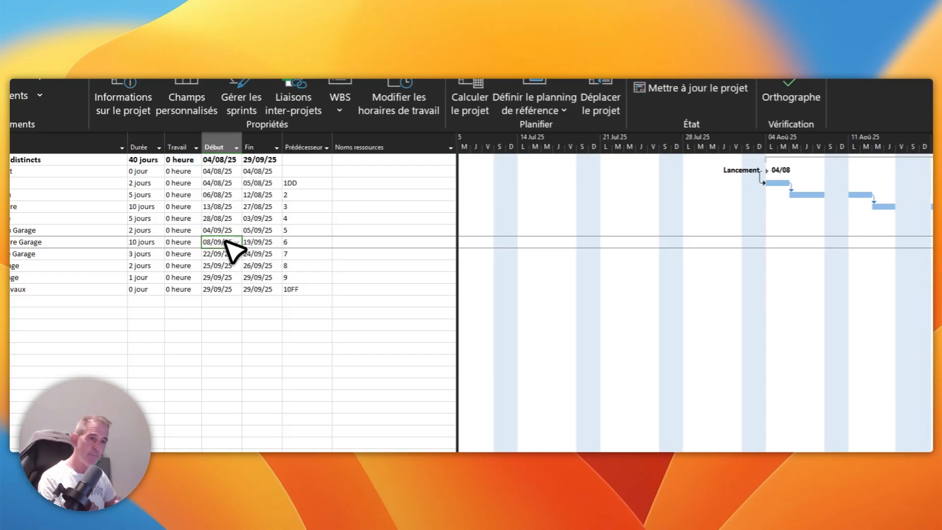
pyautogui.click(258, 242)
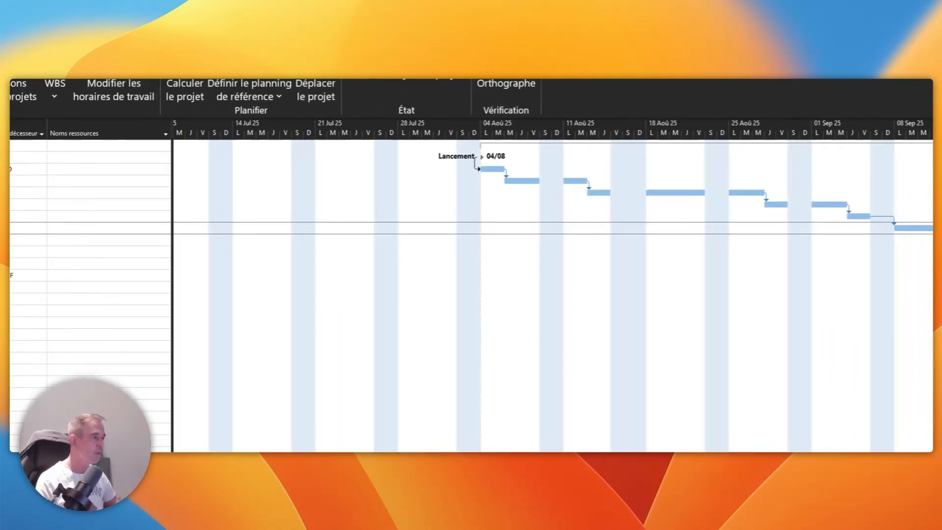
pyautogui.click(708, 252)
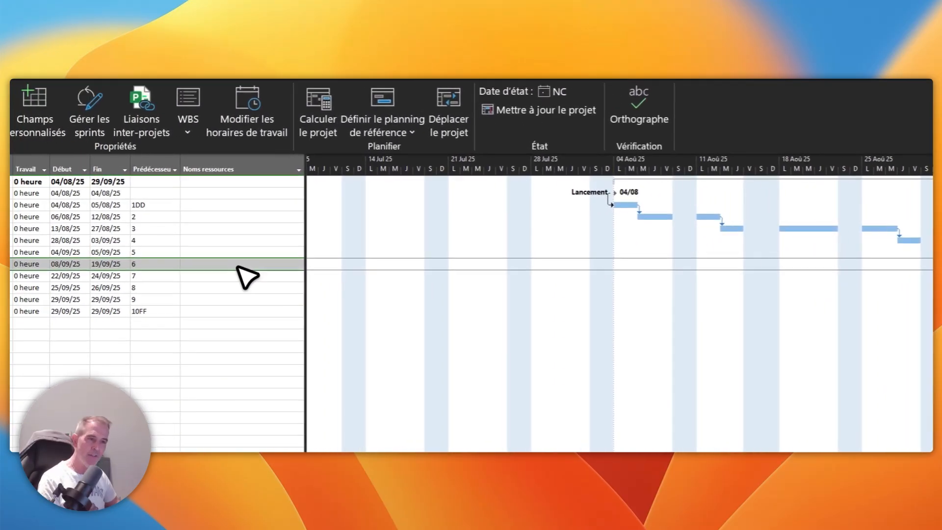
# Assign the Monteur resource to the Gros-oeuvre Garage task
pyautogui.click(245, 263)
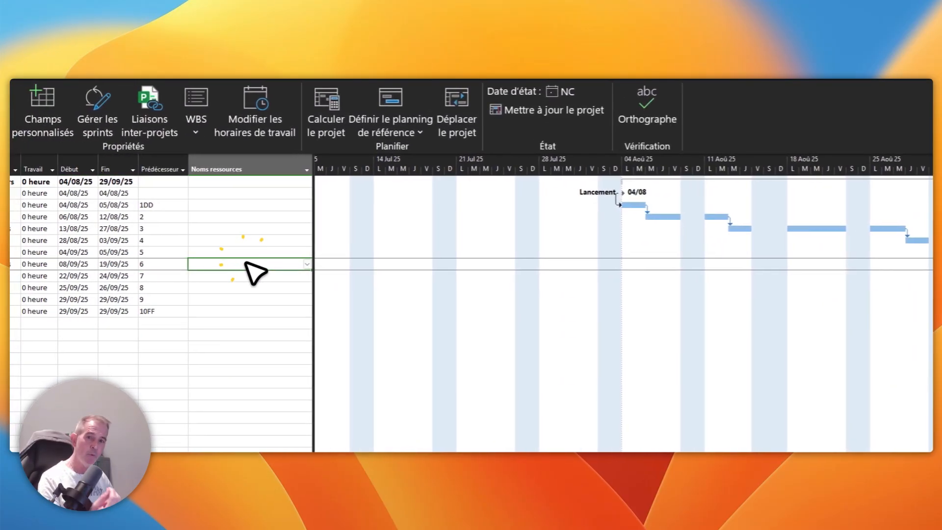
pyautogui.click(307, 264)
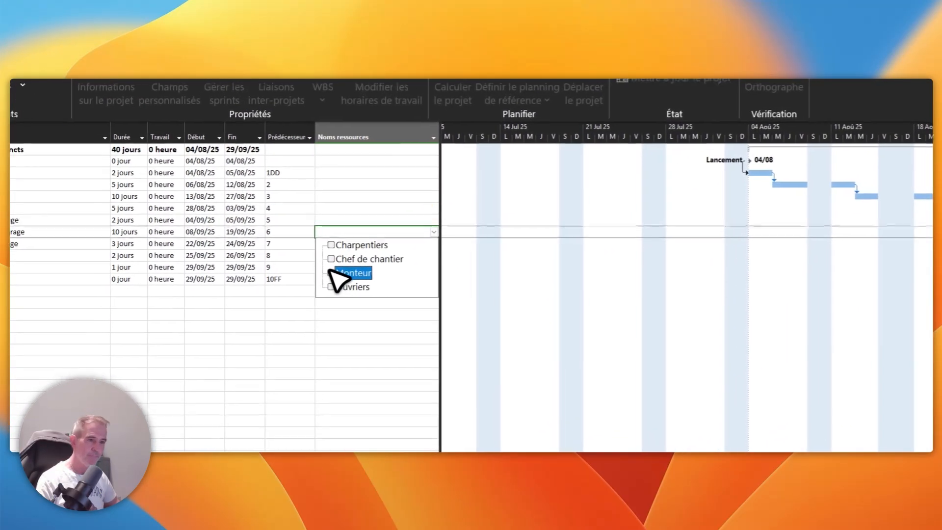
pyautogui.click(329, 273)
pyautogui.click(366, 314)
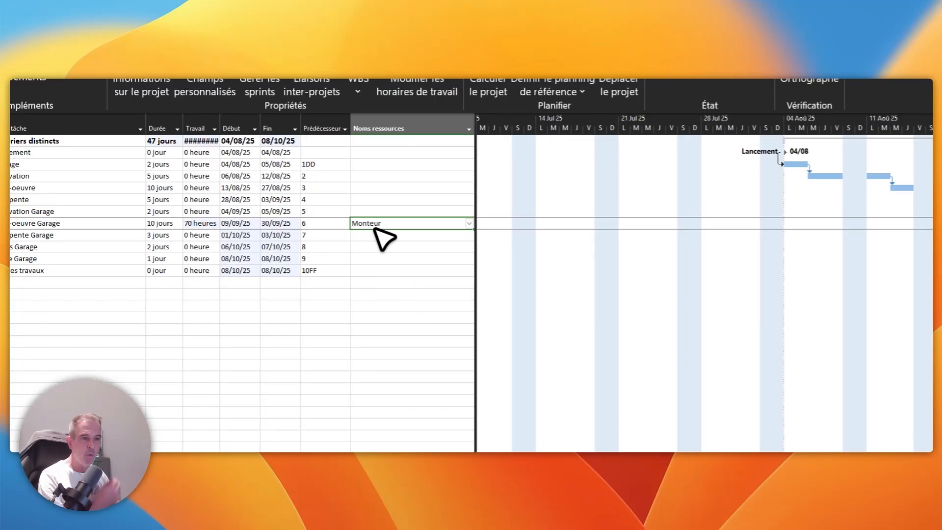
# Examine the start date, duration and resource of Gros-oeuvre Garage, and the Gros-oeuvre task's bar in the chart
pyautogui.click(240, 223)
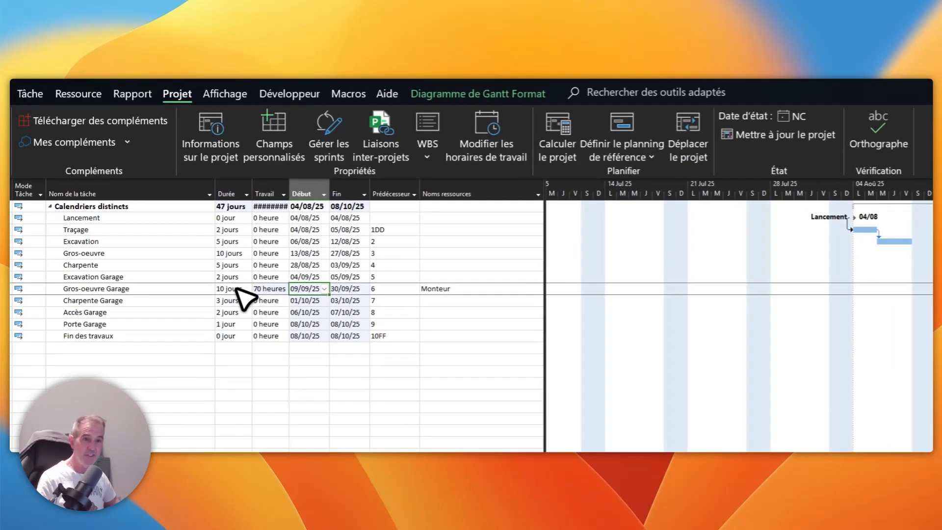
pyautogui.click(279, 290)
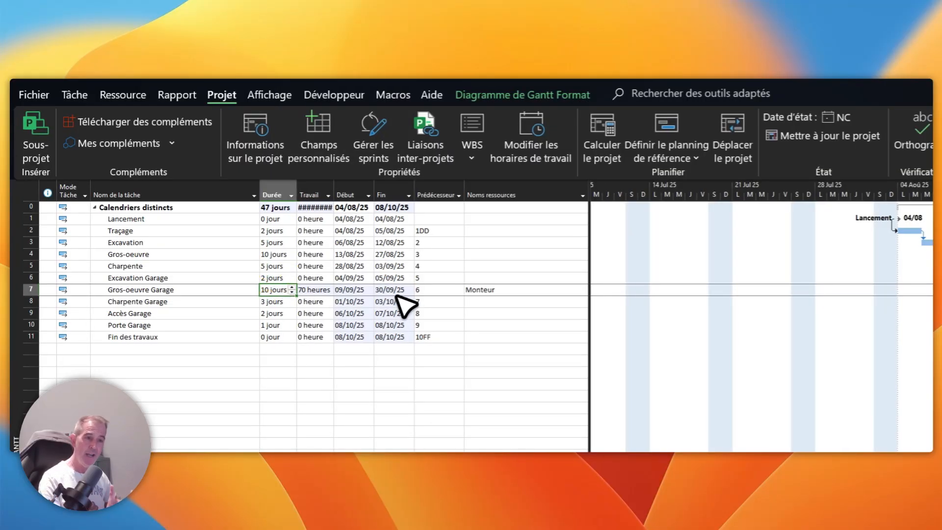
pyautogui.click(505, 291)
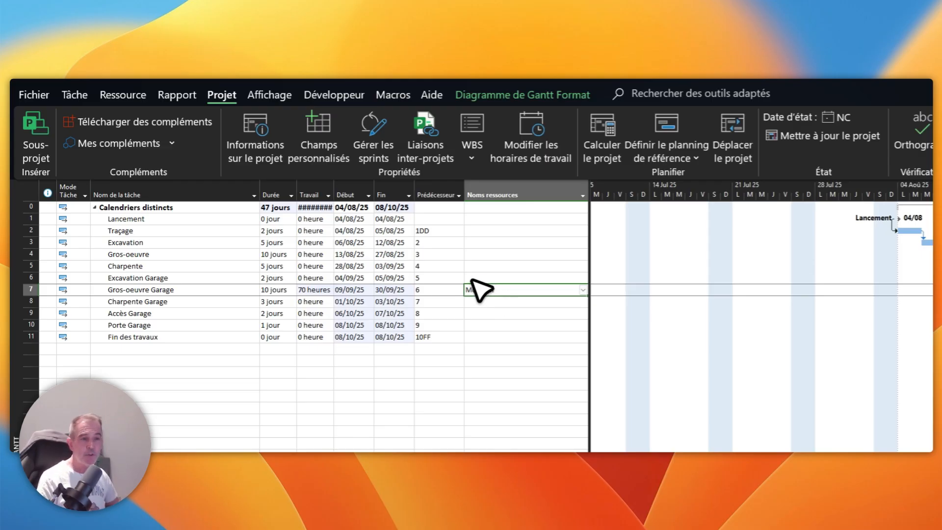
pyautogui.click(215, 254)
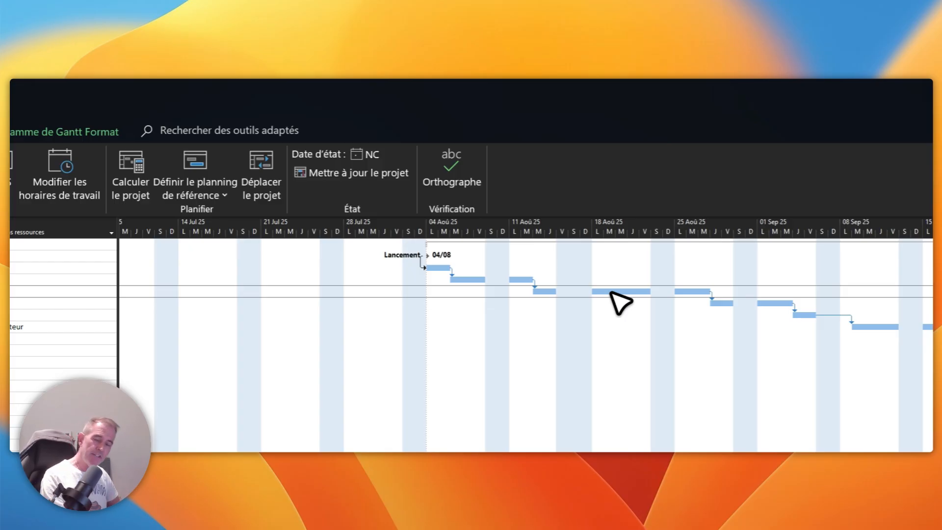
# Create a base calendar named Construction 6j as a copy of the Construction calendar
pyautogui.click(210, 131)
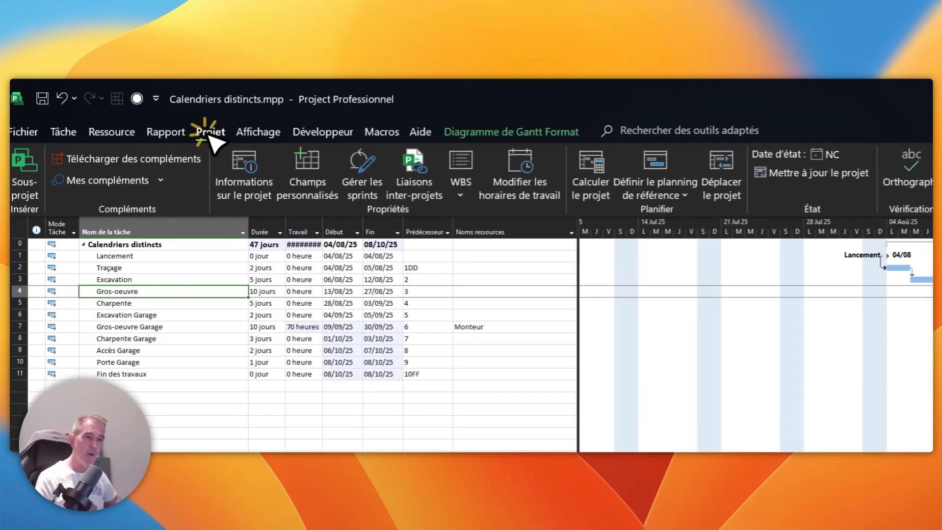
pyautogui.click(552, 179)
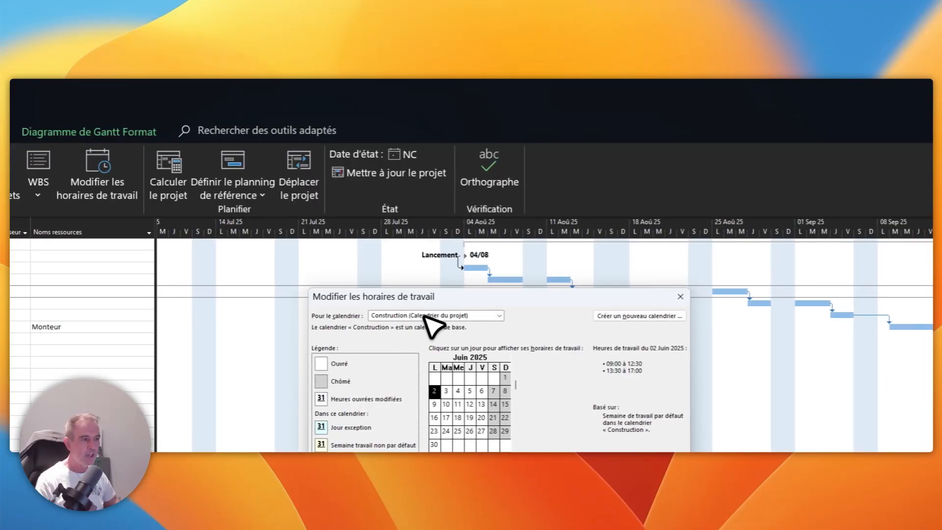
pyautogui.click(643, 315)
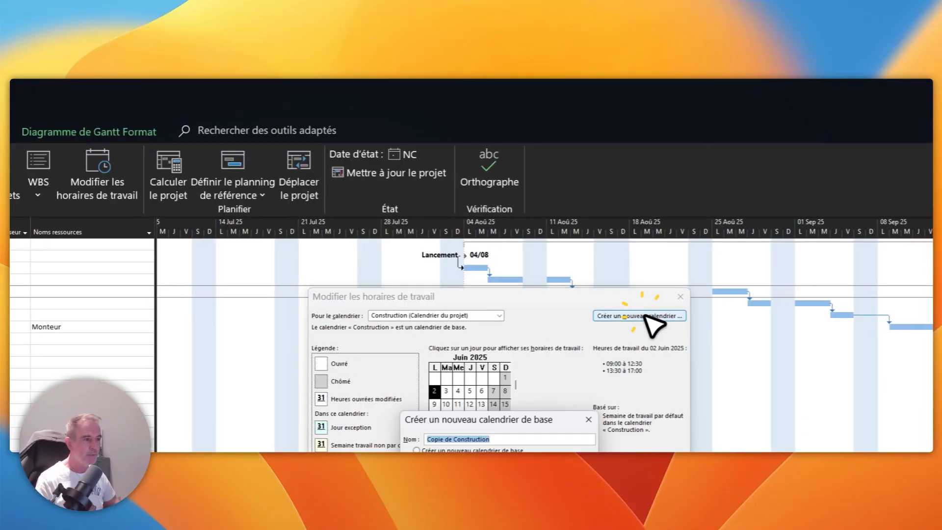
pyautogui.write('C')
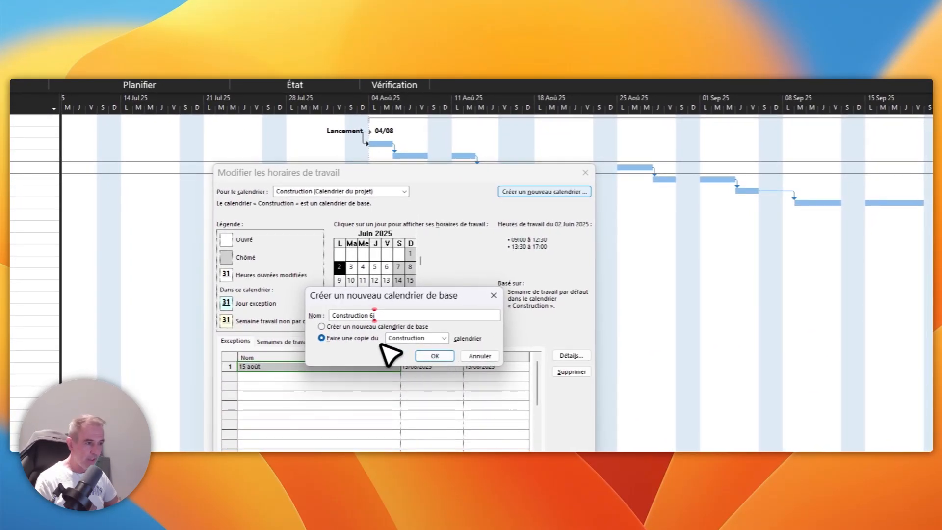
pyautogui.click(447, 358)
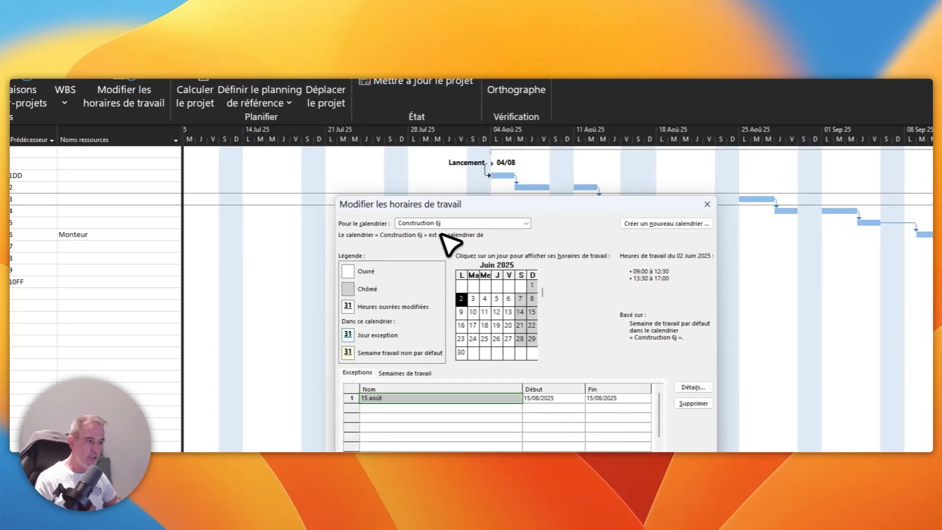
# In Construction 6j's default work week, give Saturday specific working times with a first period from 09:00 to 12:30
pyautogui.click(406, 374)
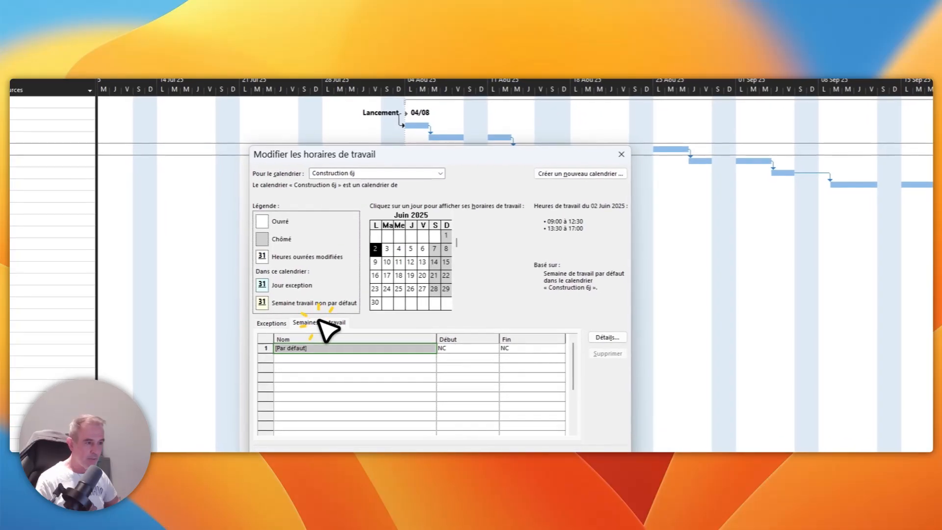
pyautogui.click(607, 336)
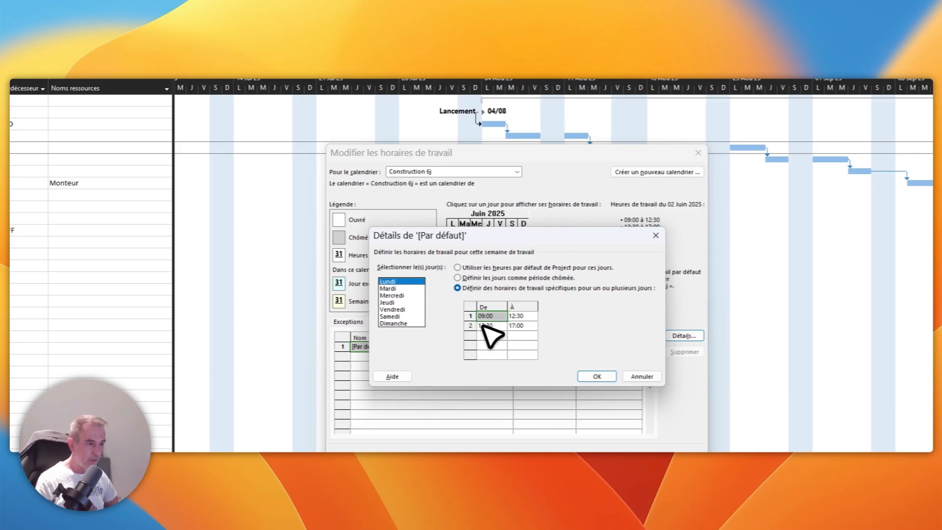
pyautogui.click(396, 317)
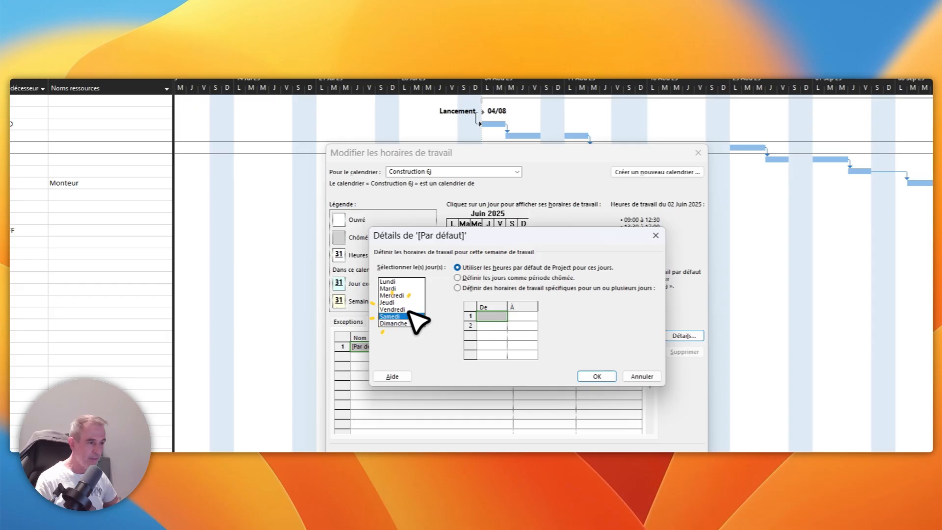
pyautogui.click(457, 287)
pyautogui.click(492, 315)
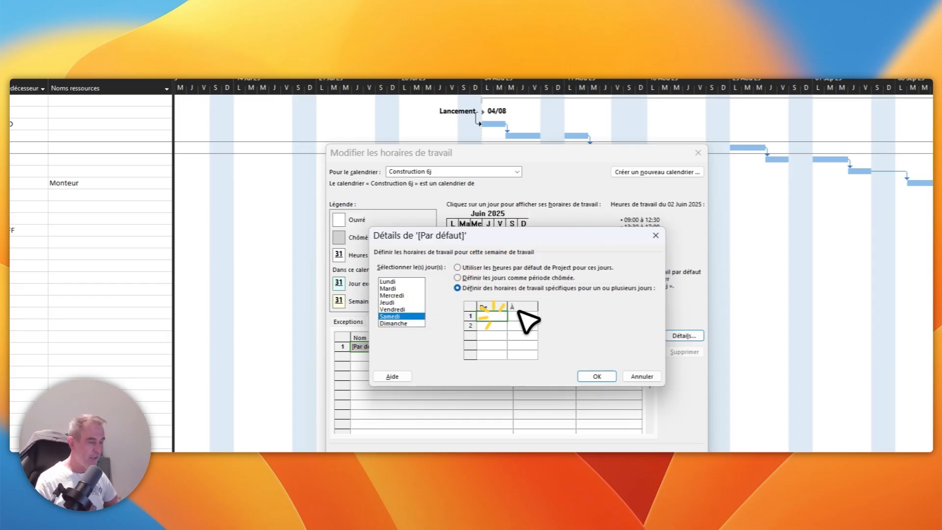
pyautogui.write('9:00')
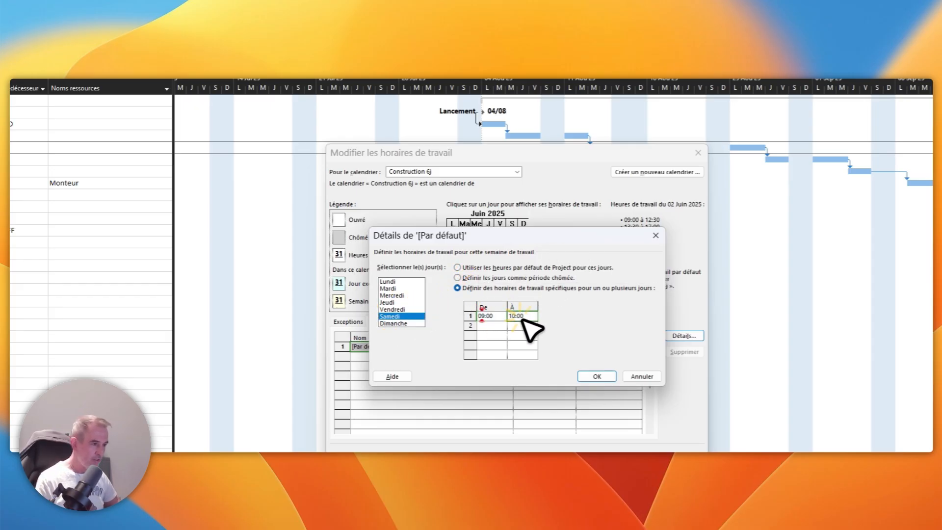
pyautogui.click(521, 316)
pyautogui.write('12:30')
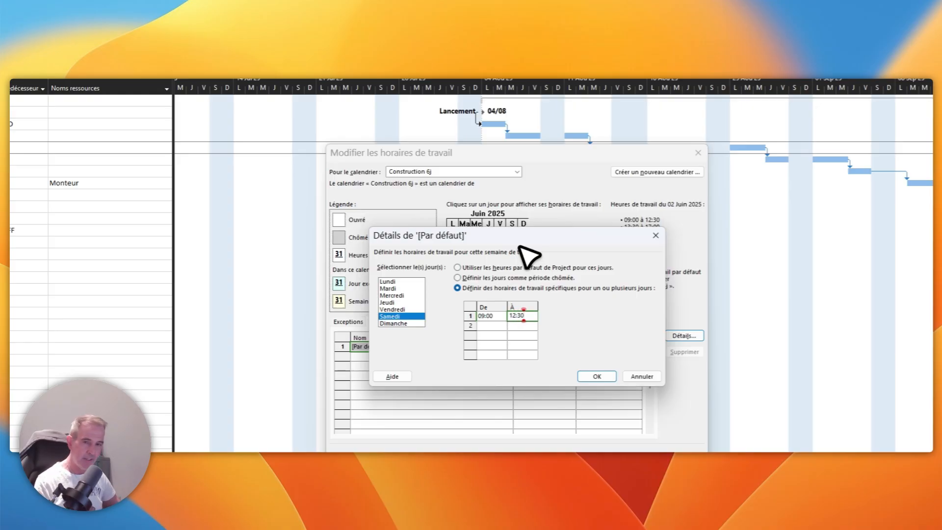
# Add a second Saturday working period from 13:30 to 17:00 and save the Construction 6j calendar changes
pyautogui.click(489, 324)
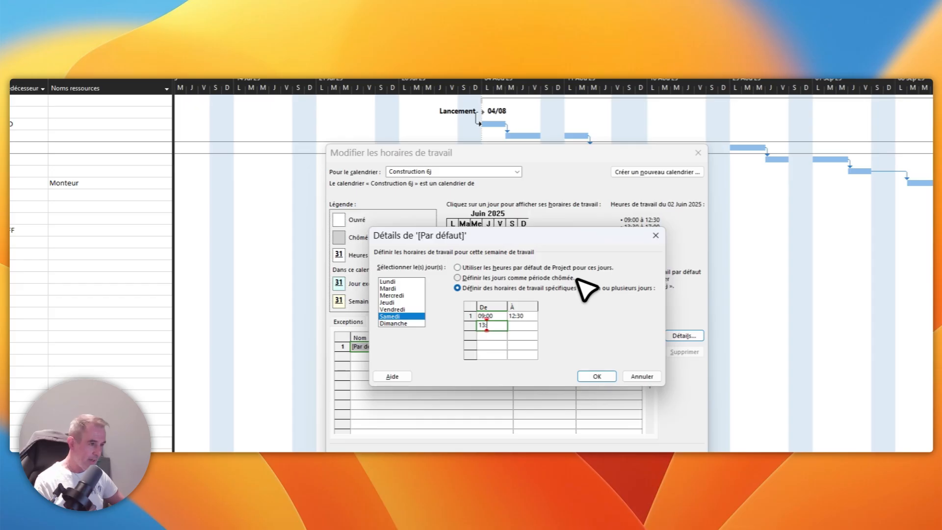
pyautogui.write('13:30')
pyautogui.click(521, 325)
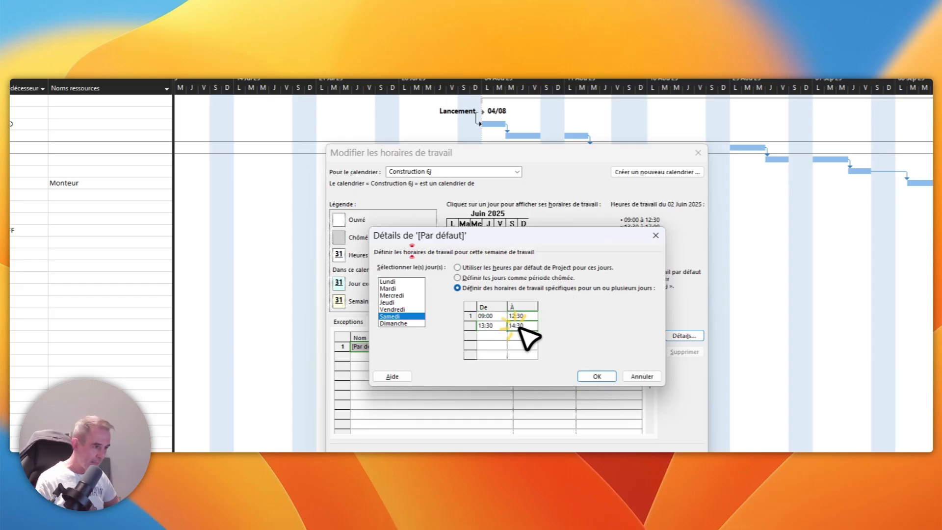
pyautogui.write('17')
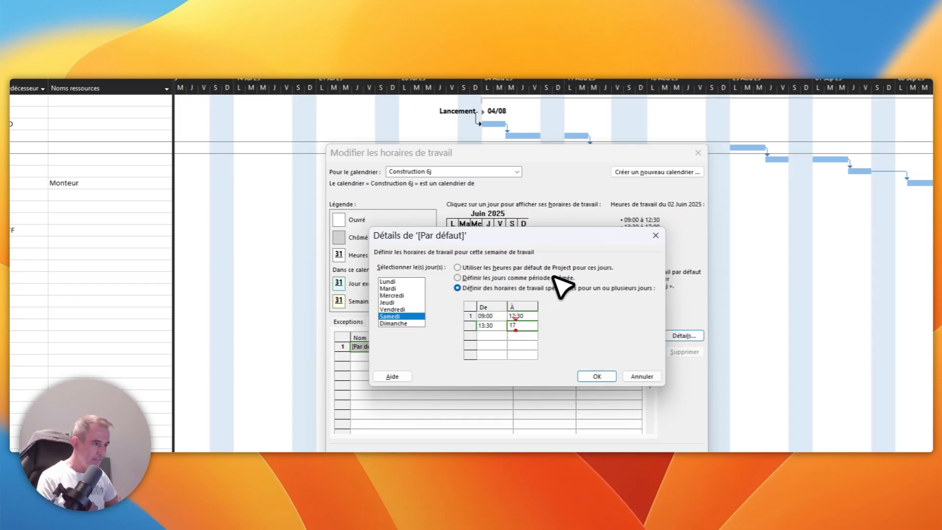
pyautogui.write(':00')
pyautogui.press('Return')
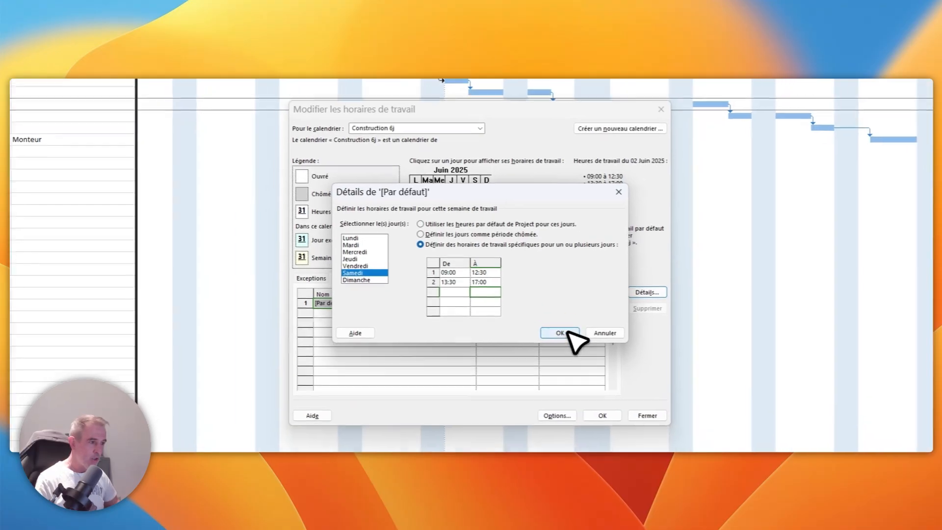
pyautogui.click(569, 332)
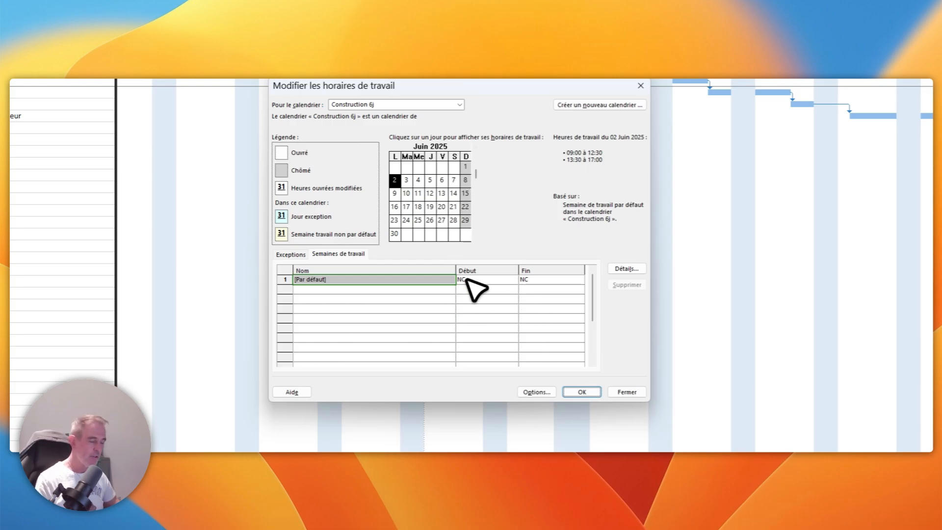
pyautogui.click(582, 392)
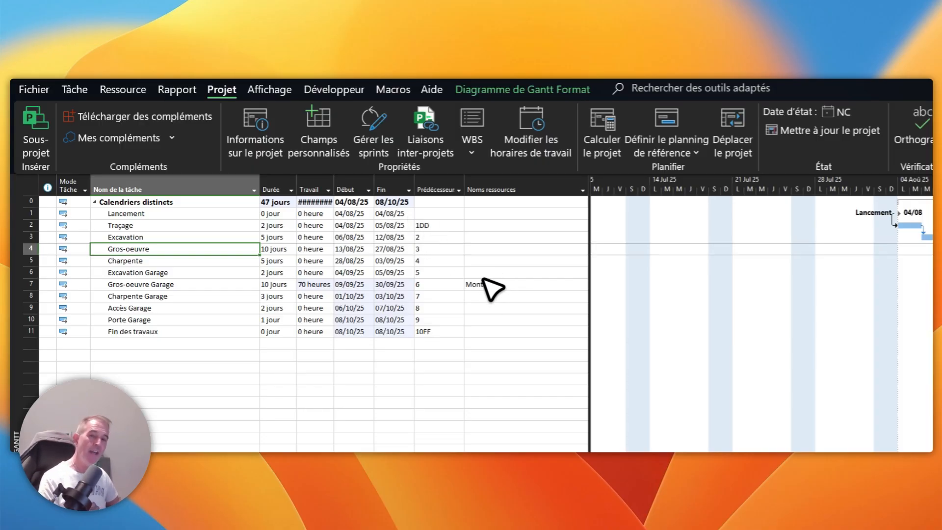
# Assign the Construction 6j calendar to the Gros-oeuvre task and check the task's calendar indicator
pyautogui.click(182, 245)
pyautogui.doubleClick(182, 245)
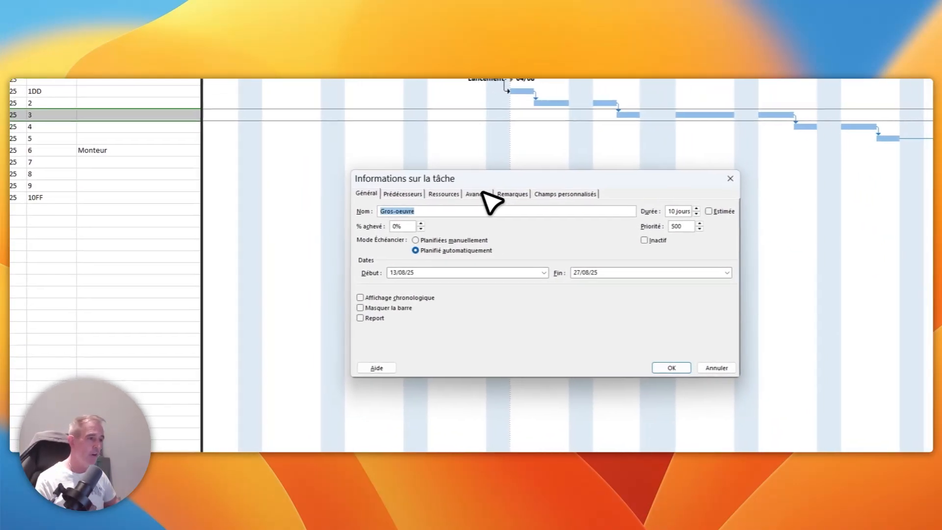
pyautogui.click(867, 328)
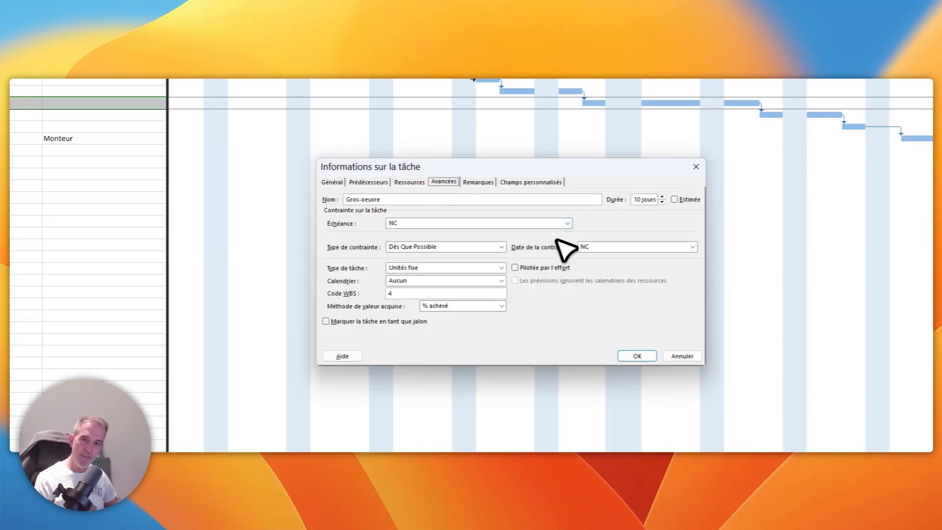
pyautogui.click(499, 280)
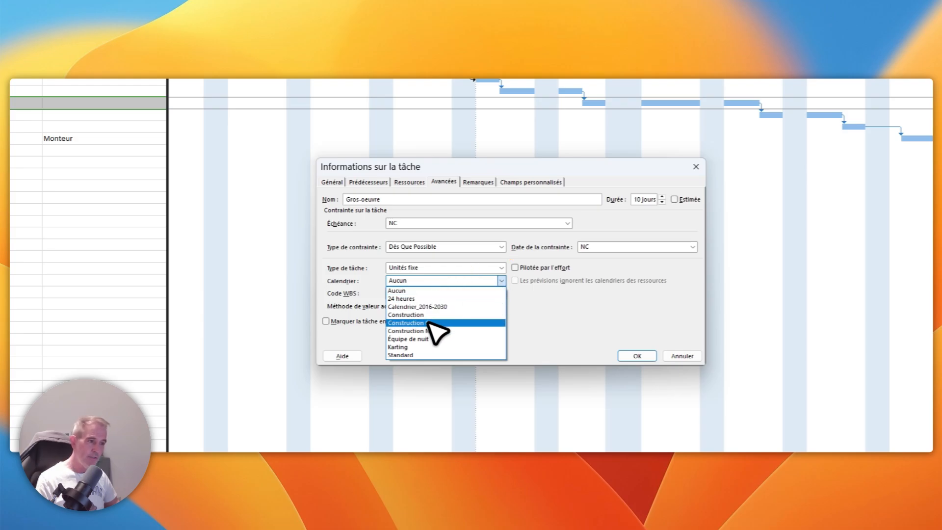
pyautogui.click(428, 323)
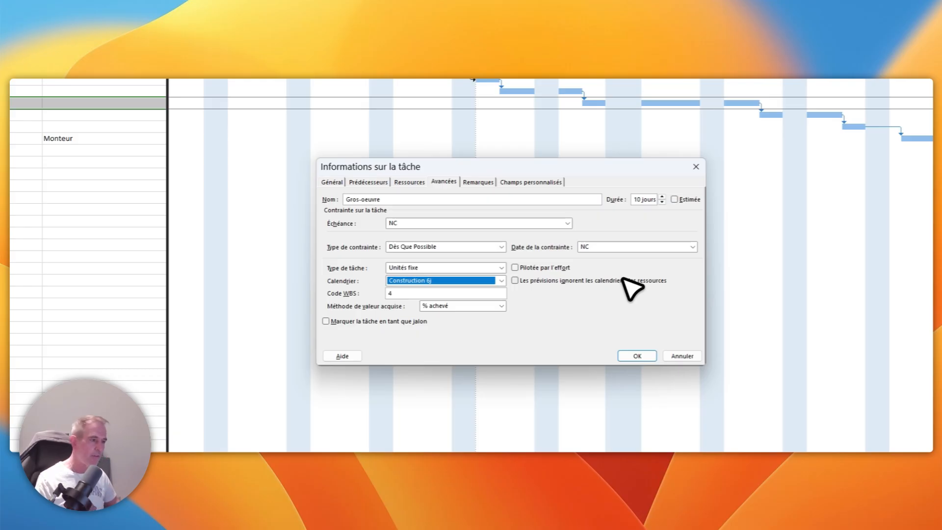
pyautogui.click(641, 357)
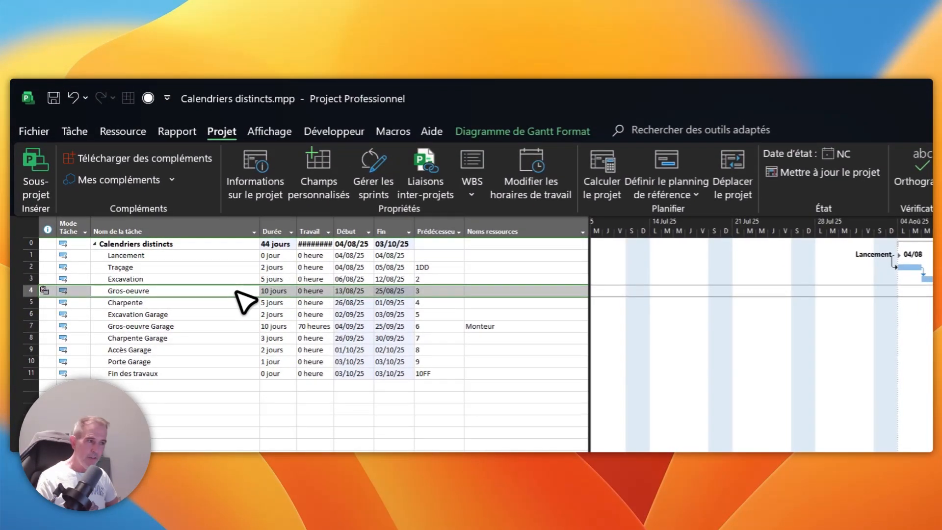
pyautogui.click(46, 290)
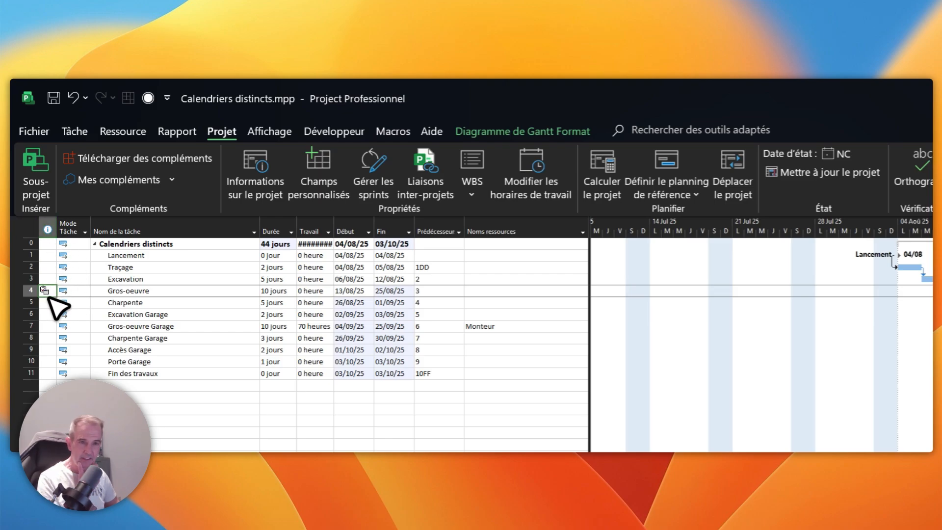
pyautogui.moveTo(48, 291)
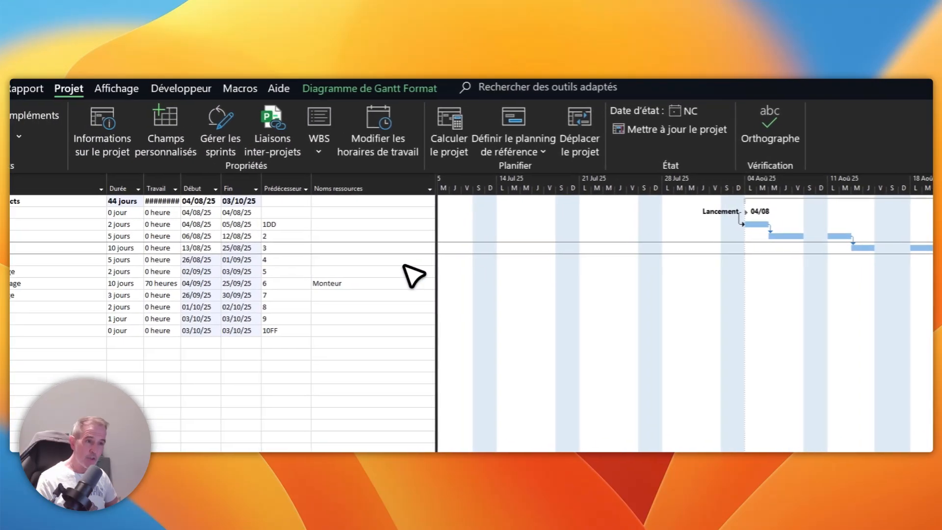
# Assign the Chef de chantier resource to the Gros-oeuvre task
pyautogui.click(70, 268)
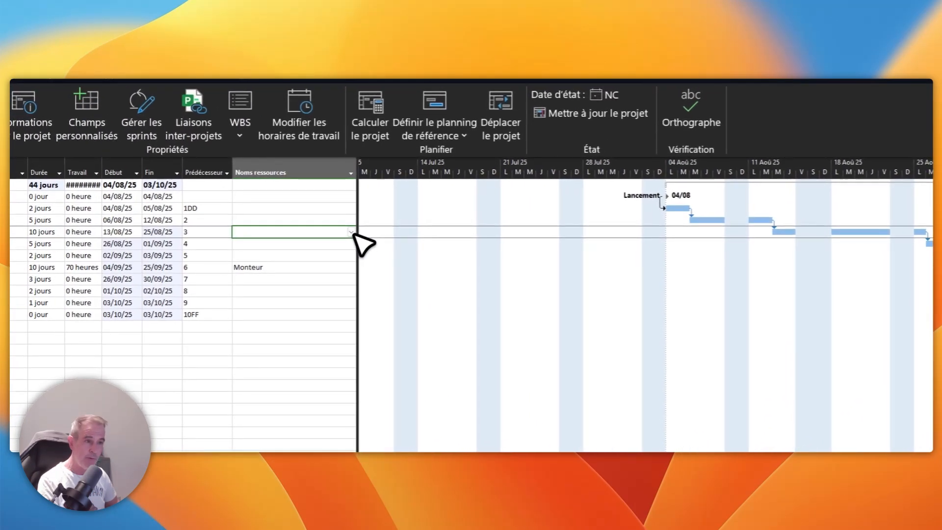
pyautogui.click(352, 231)
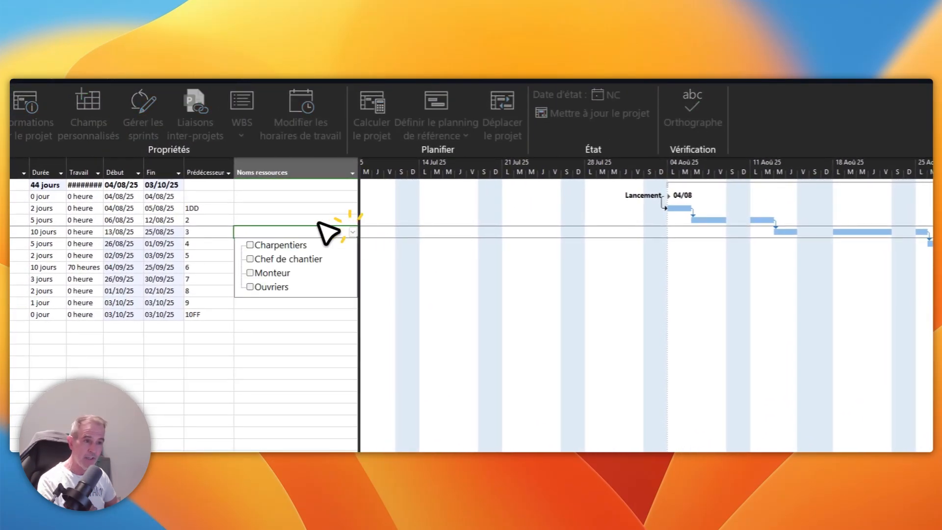
pyautogui.click(251, 259)
pyautogui.click(265, 314)
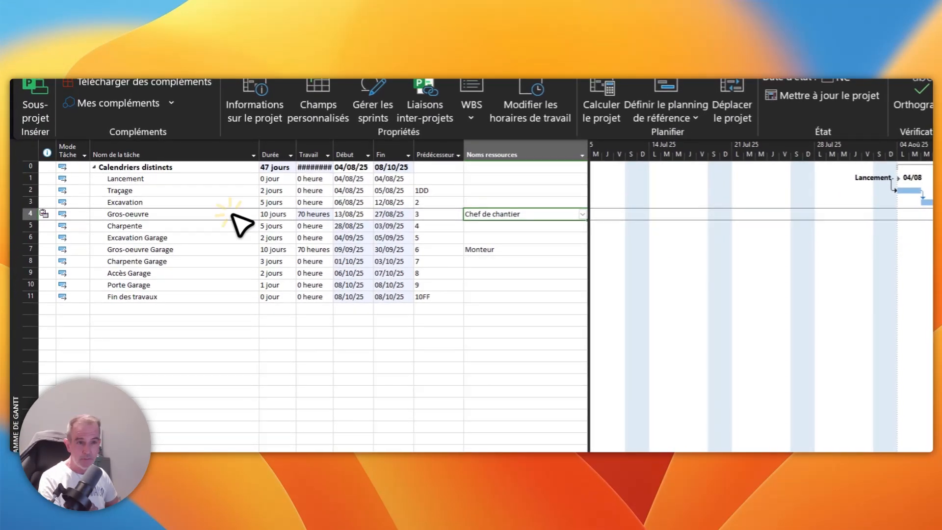
# Set the Gros-oeuvre task's scheduling to ignore resource calendars, keeping Construction 6j as its calendar
pyautogui.click(166, 278)
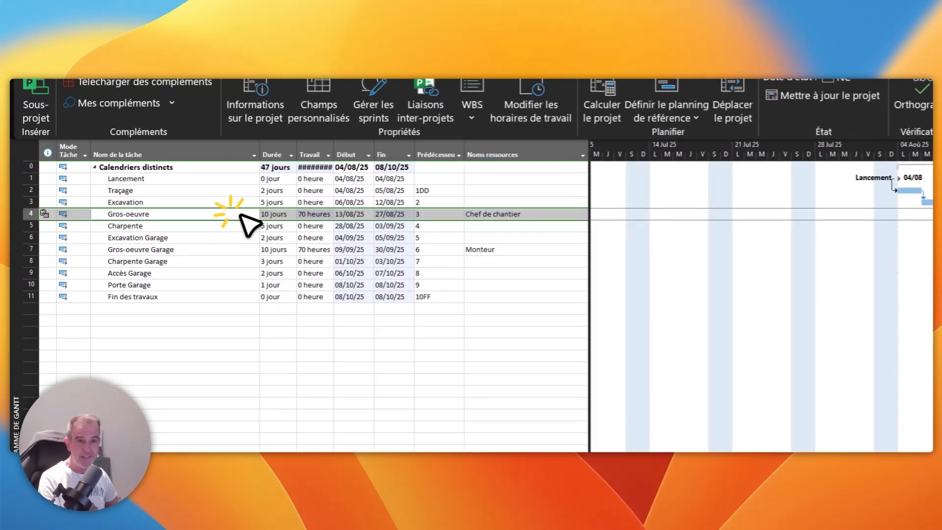
pyautogui.doubleClick(241, 214)
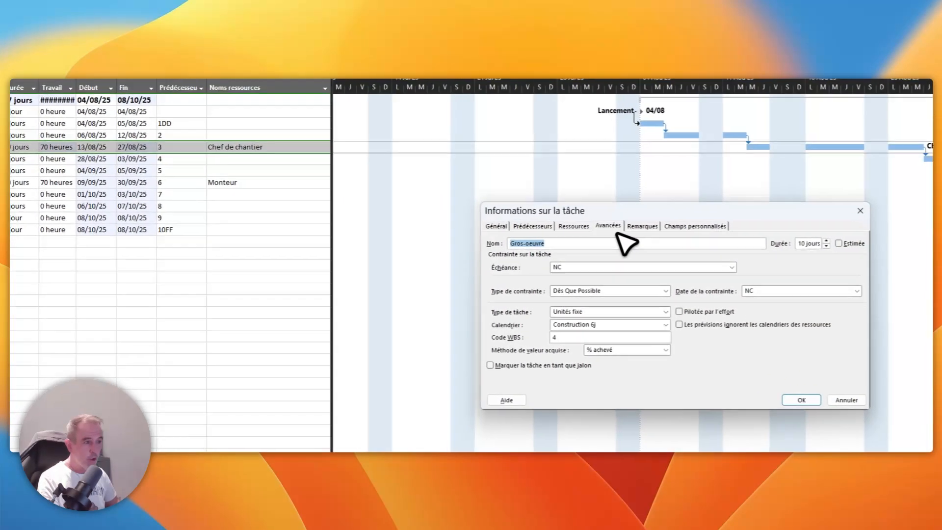
pyautogui.click(865, 292)
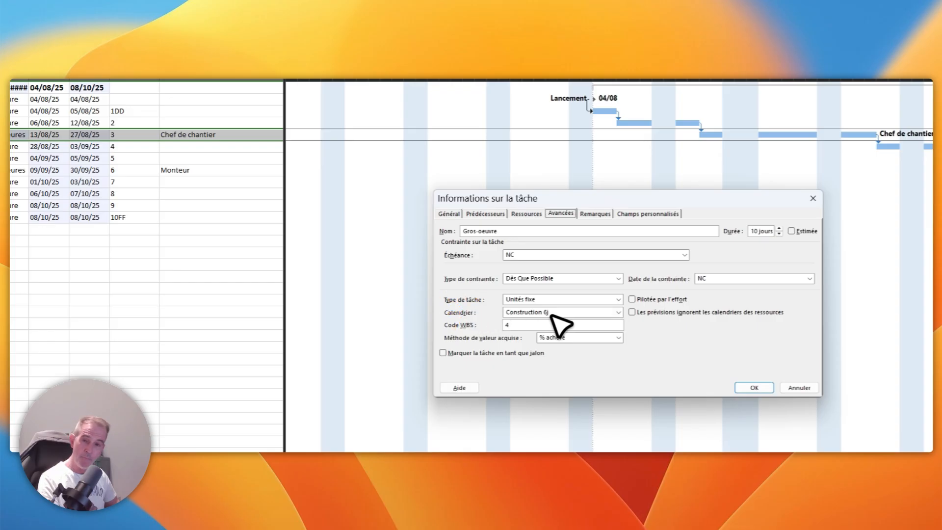
pyautogui.click(632, 312)
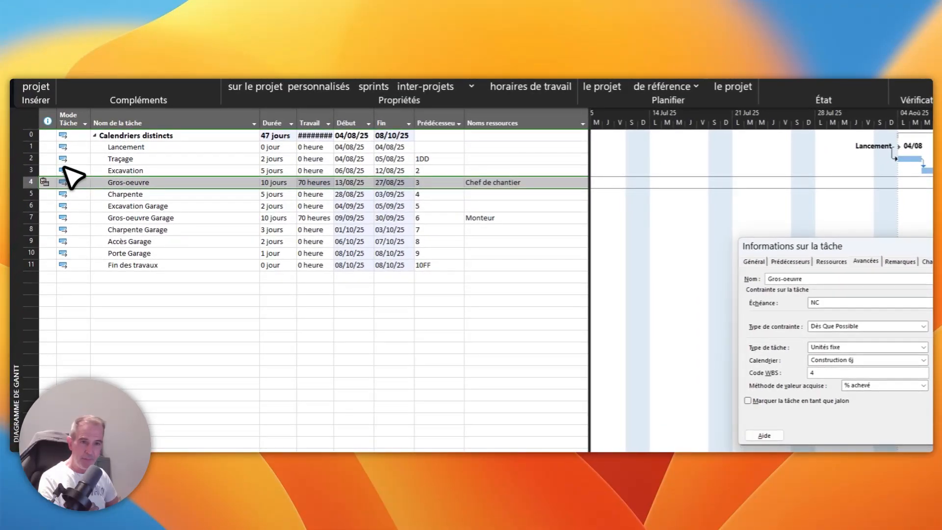
pyautogui.click(42, 182)
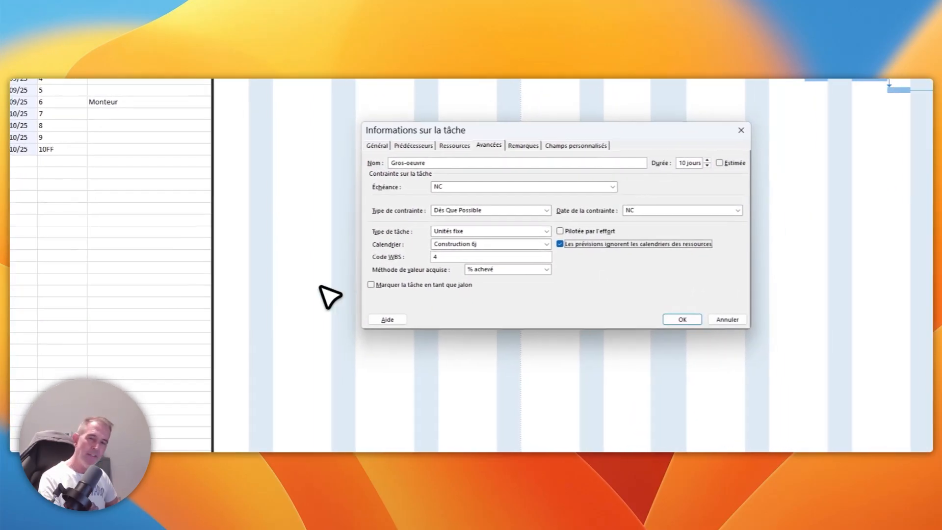
pyautogui.click(659, 319)
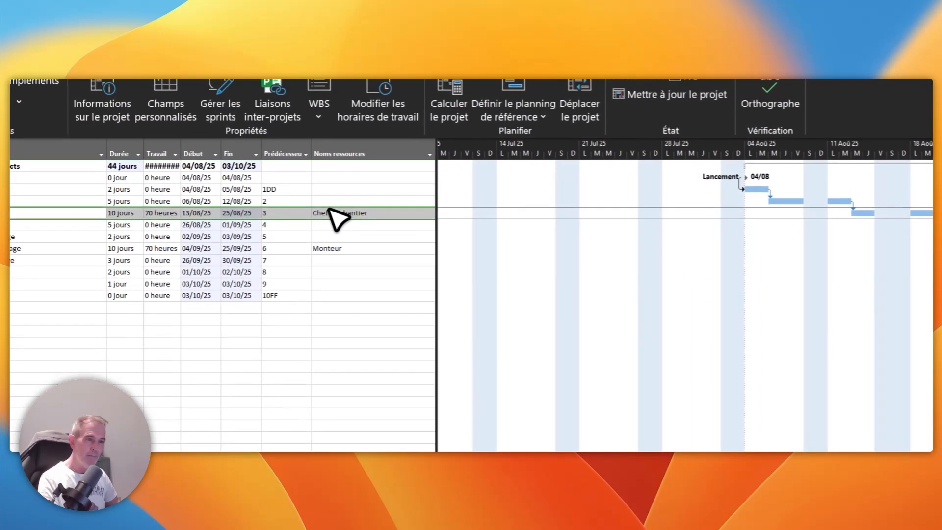
# Check the Gros-oeuvre task's resource, finish date and its bar across the Saturdays in the chart
pyautogui.click(361, 217)
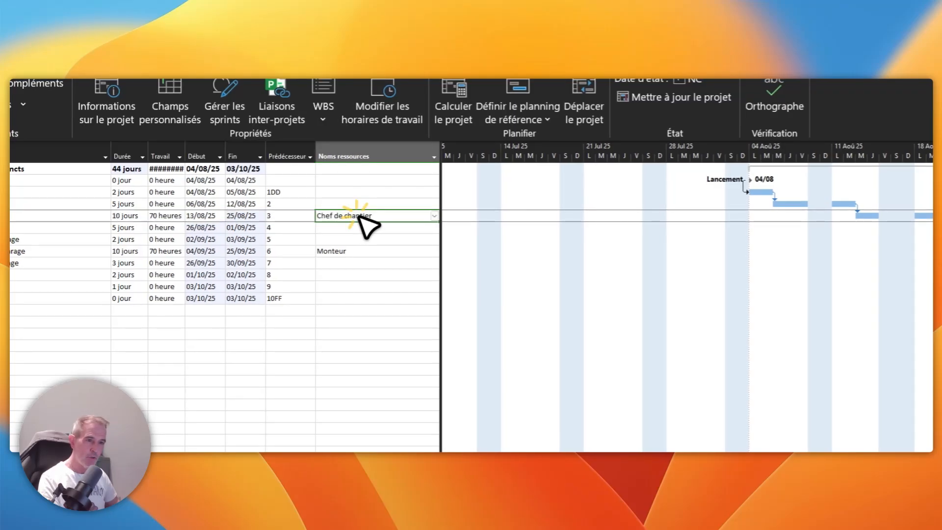
pyautogui.click(247, 216)
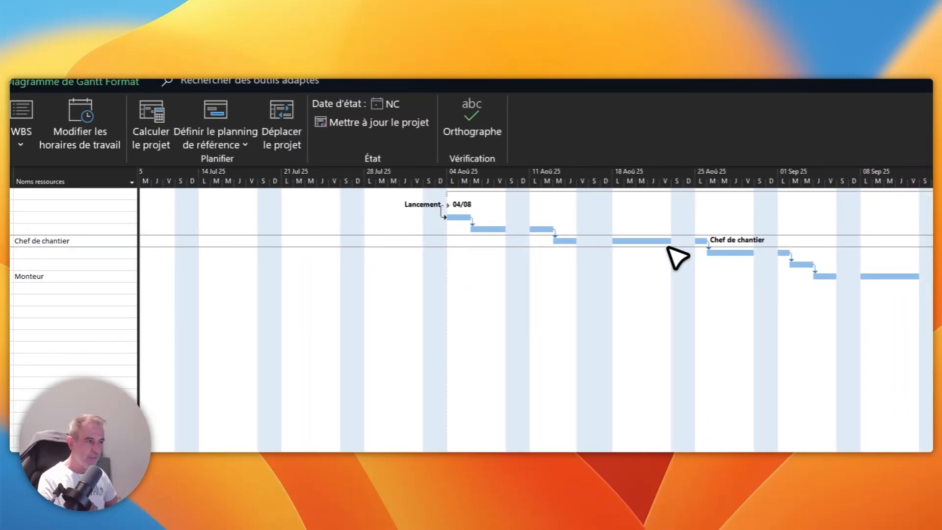
pyautogui.click(579, 242)
pyautogui.click(676, 241)
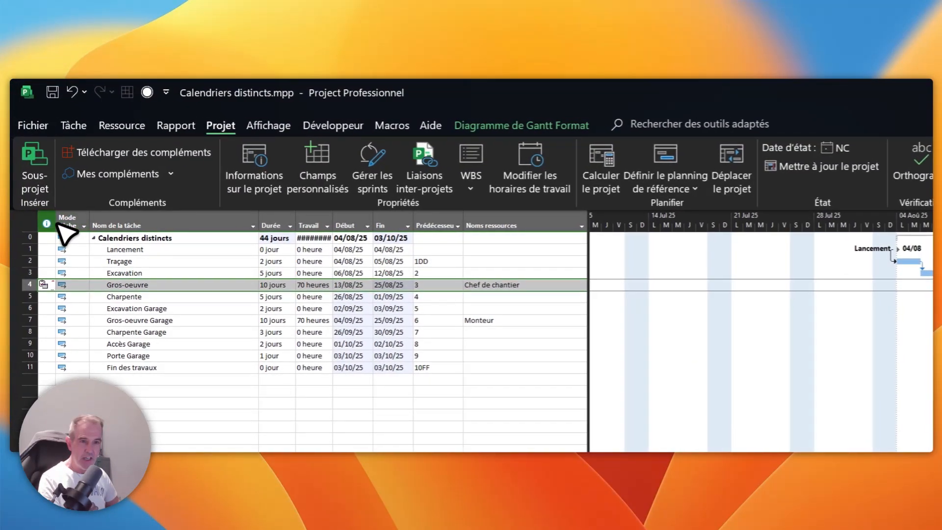
# Widen the indicators column and read the details of the Gros-oeuvre task's indicators
pyautogui.moveTo(57, 224); pyautogui.dragTo(76, 225)
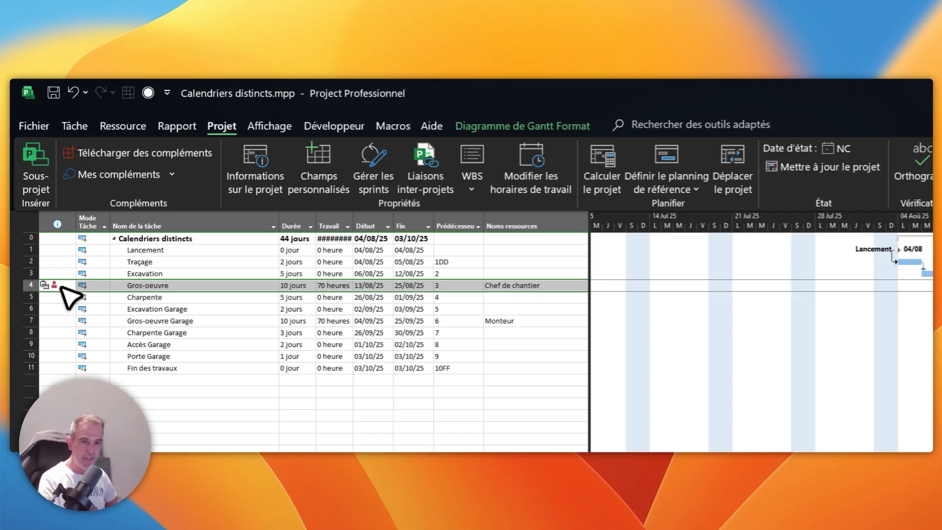
pyautogui.moveTo(62, 284)
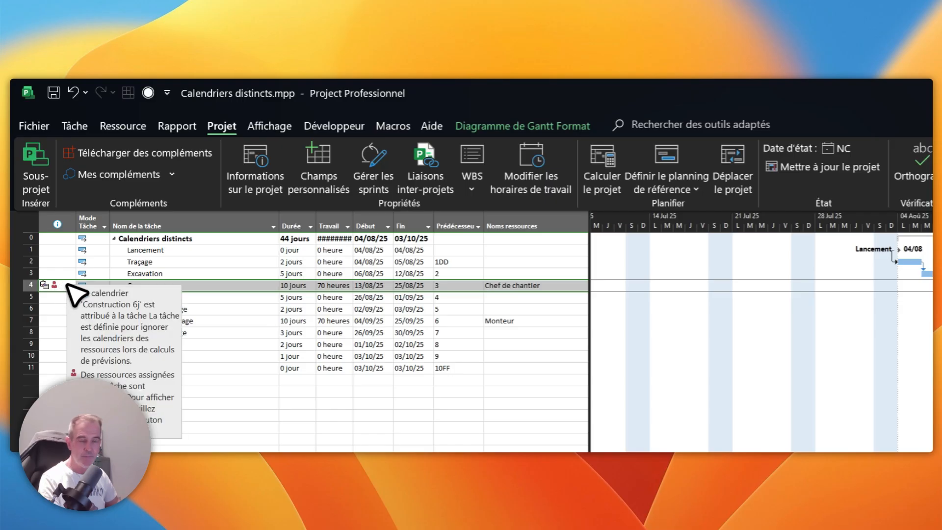